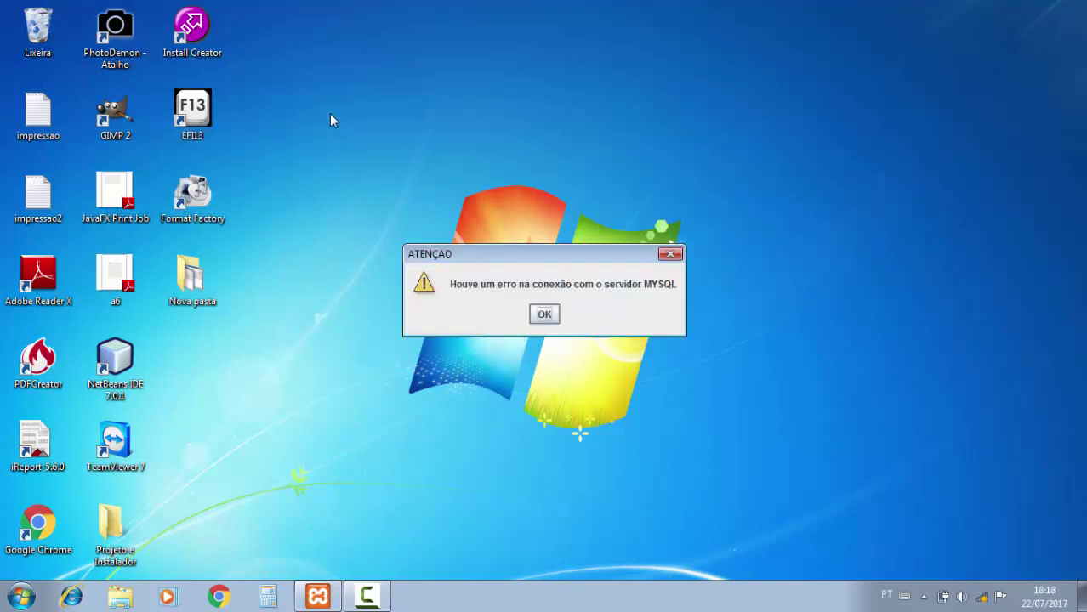
# Dismiss the MySQL connection error and close the connection assistant without changing its settings.
pyautogui.moveTo(485, 254); pyautogui.dragTo(533, 245)
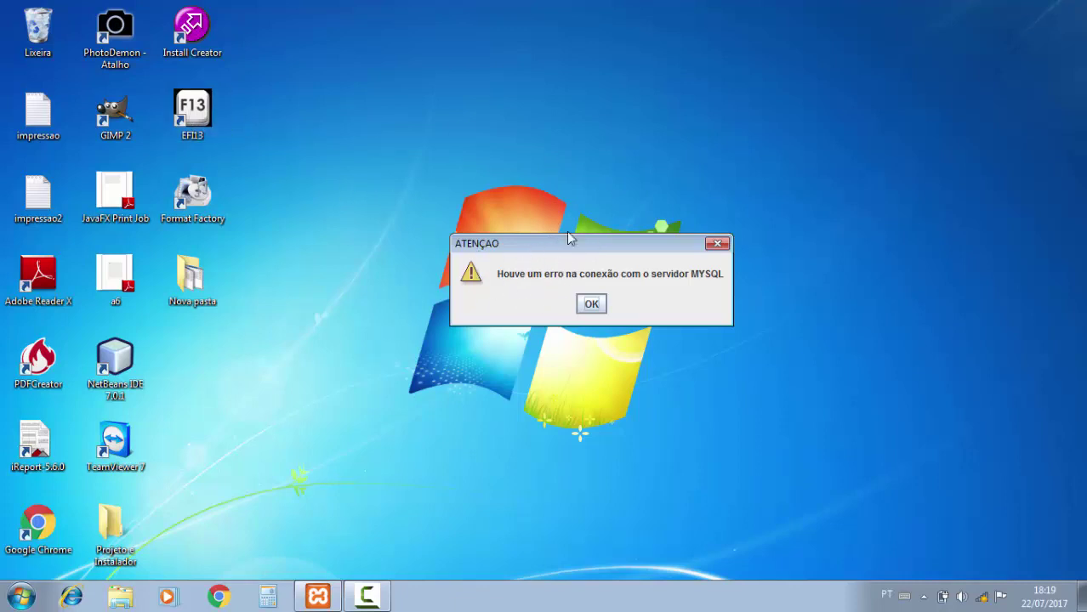
pyautogui.click(591, 303)
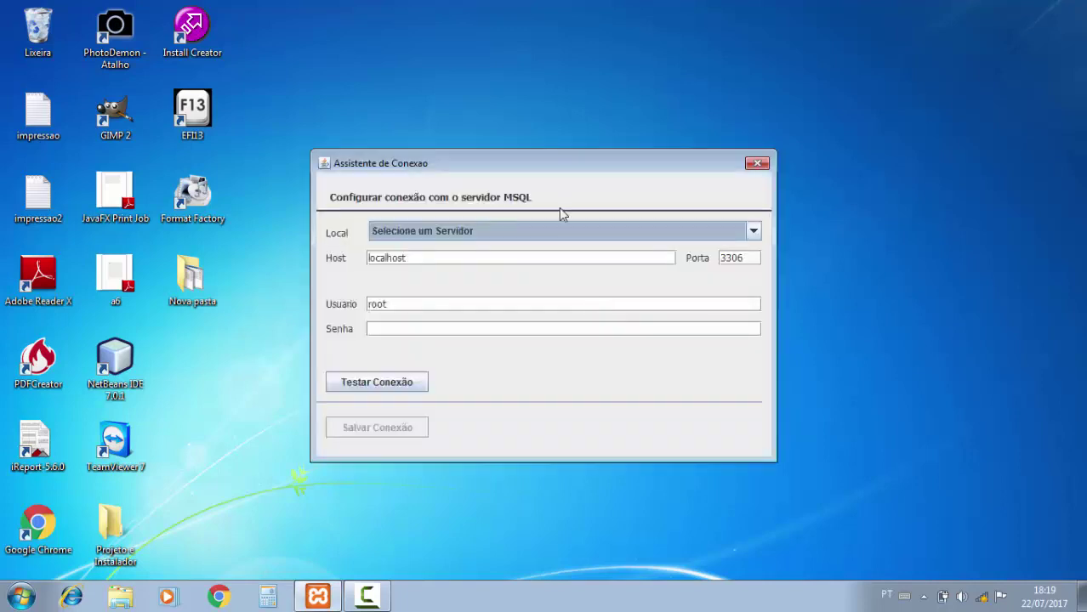
pyautogui.moveTo(563, 164); pyautogui.dragTo(608, 142)
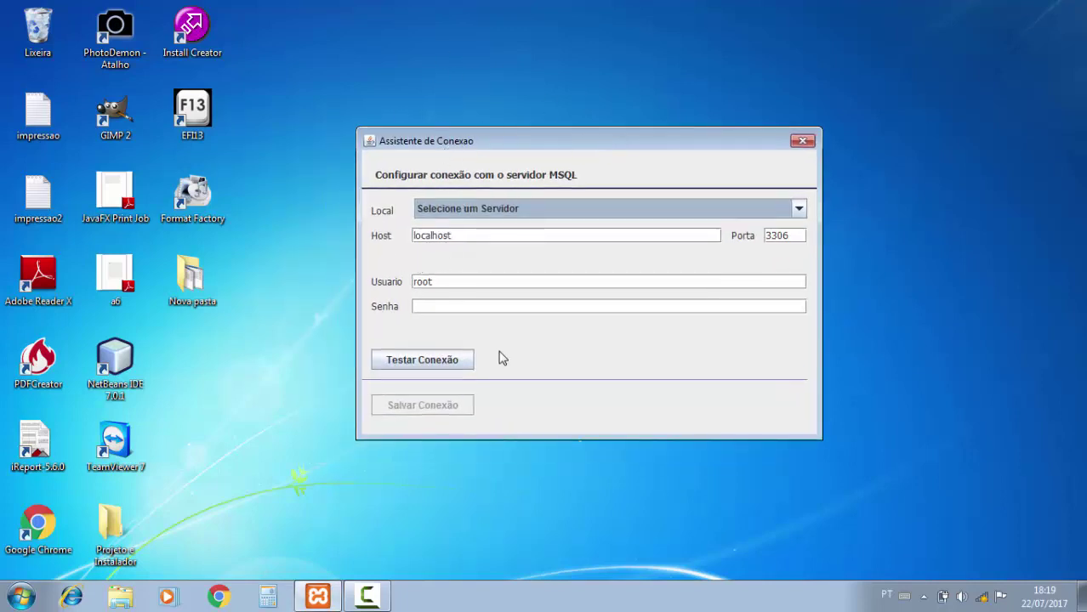
pyautogui.moveTo(582, 144); pyautogui.dragTo(609, 131)
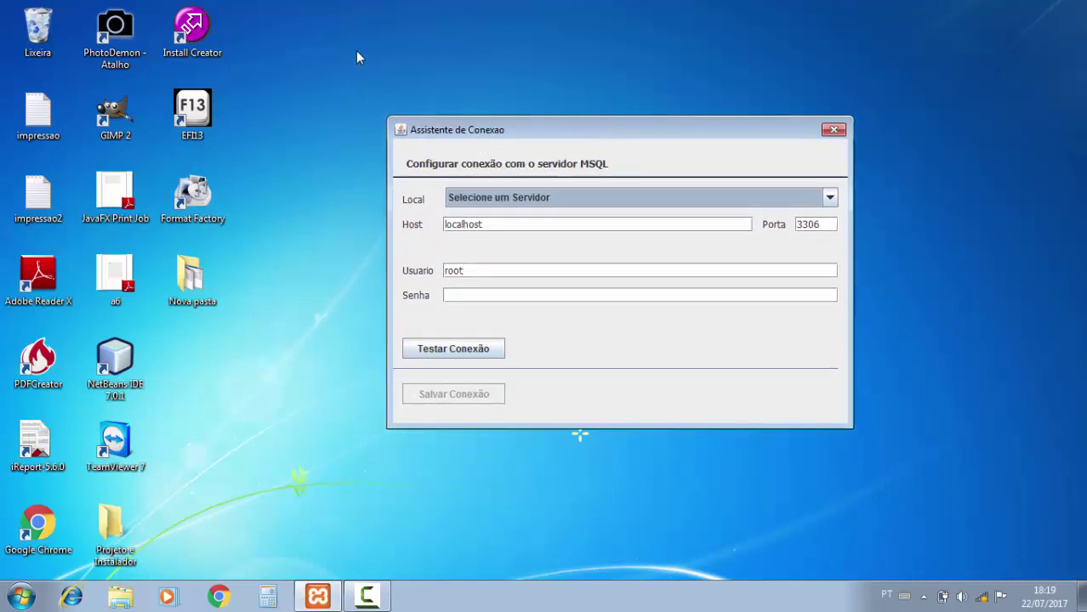
pyautogui.moveTo(519, 143); pyautogui.dragTo(542, 154)
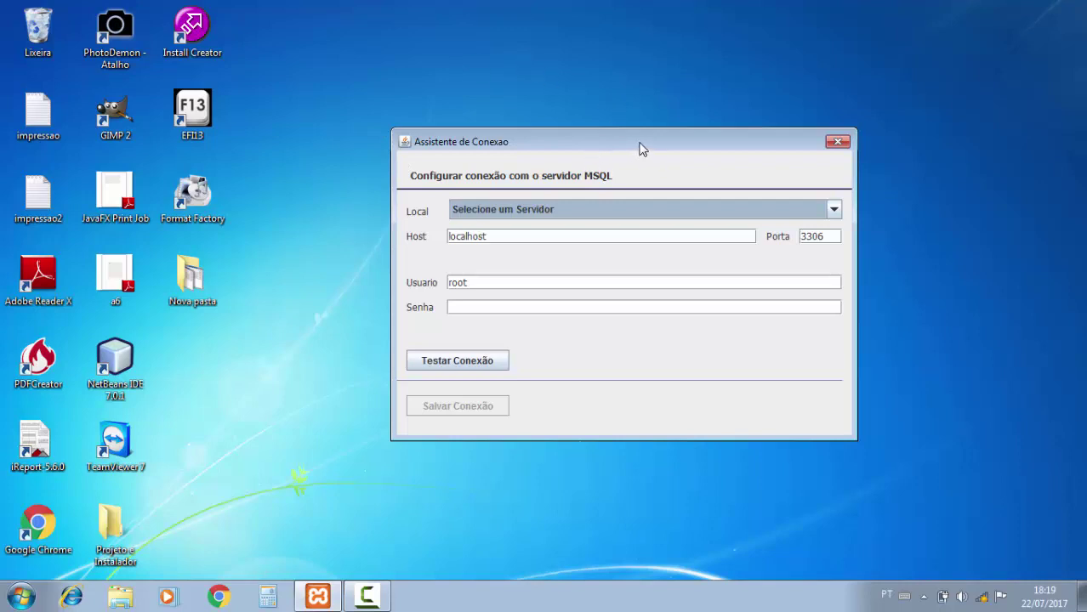
pyautogui.moveTo(637, 148); pyautogui.dragTo(634, 160)
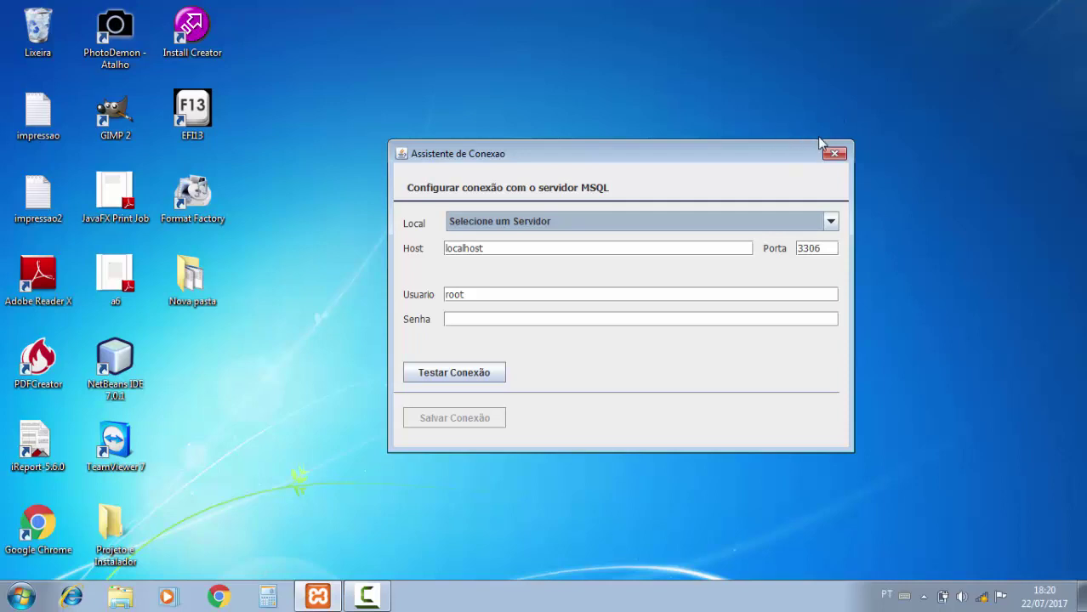
pyautogui.moveTo(643, 153); pyautogui.dragTo(673, 133)
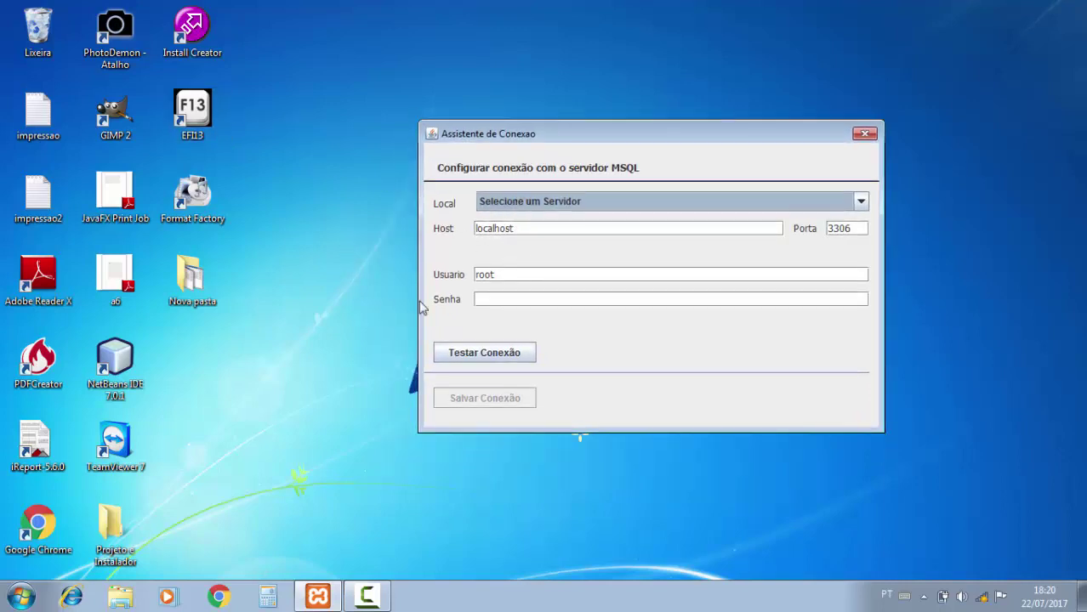
pyautogui.moveTo(608, 134); pyautogui.dragTo(558, 145)
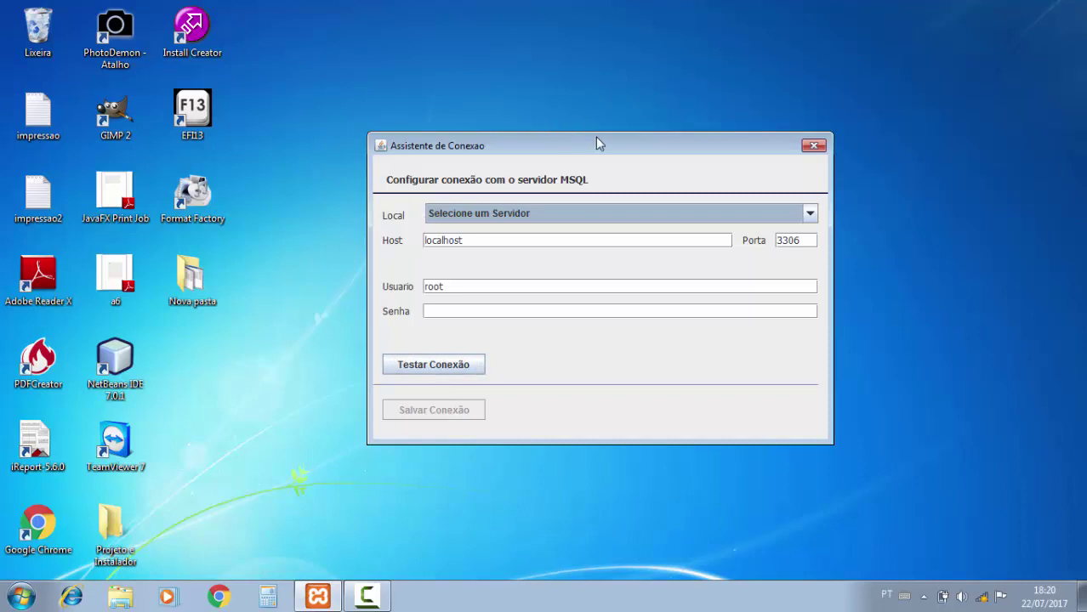
pyautogui.click(812, 147)
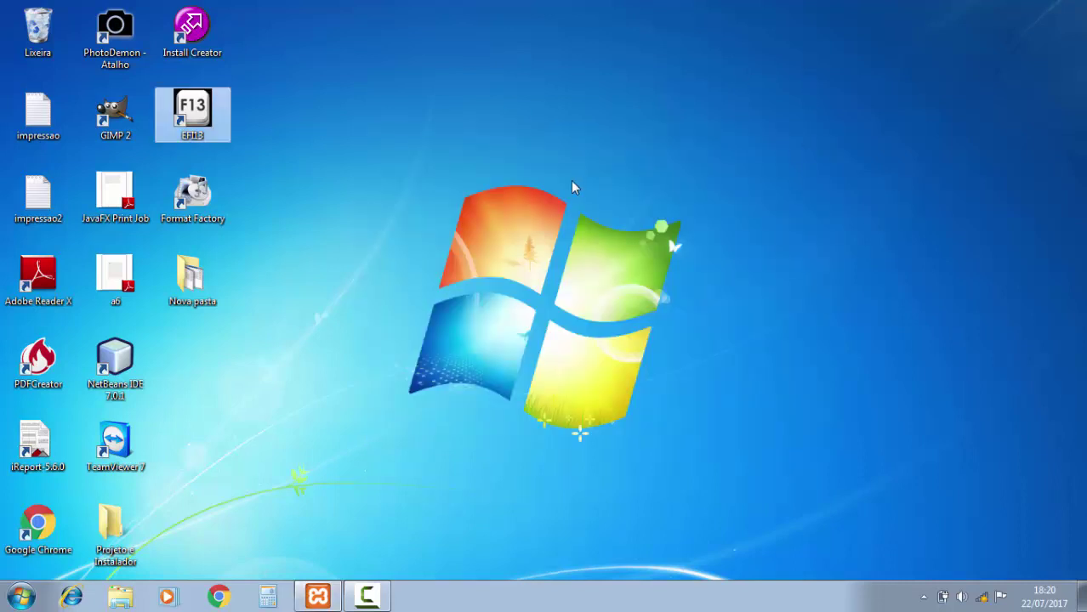
# Check the Apache and MySQL service status in the XAMPP Control Panel, leaving it minimized.
pyautogui.click(317, 596)
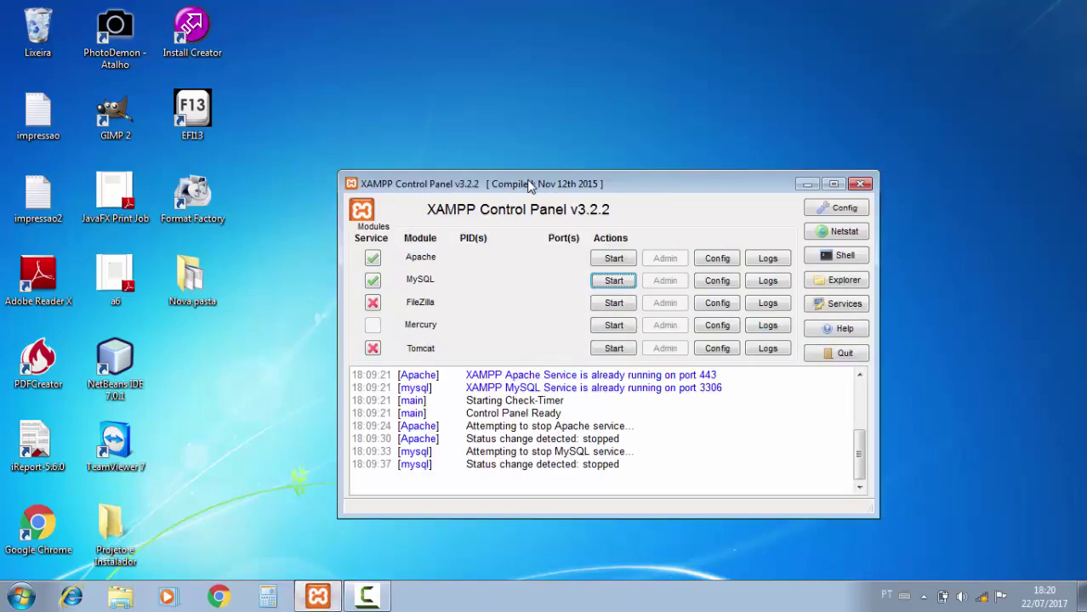
pyautogui.moveTo(531, 186); pyautogui.dragTo(625, 158)
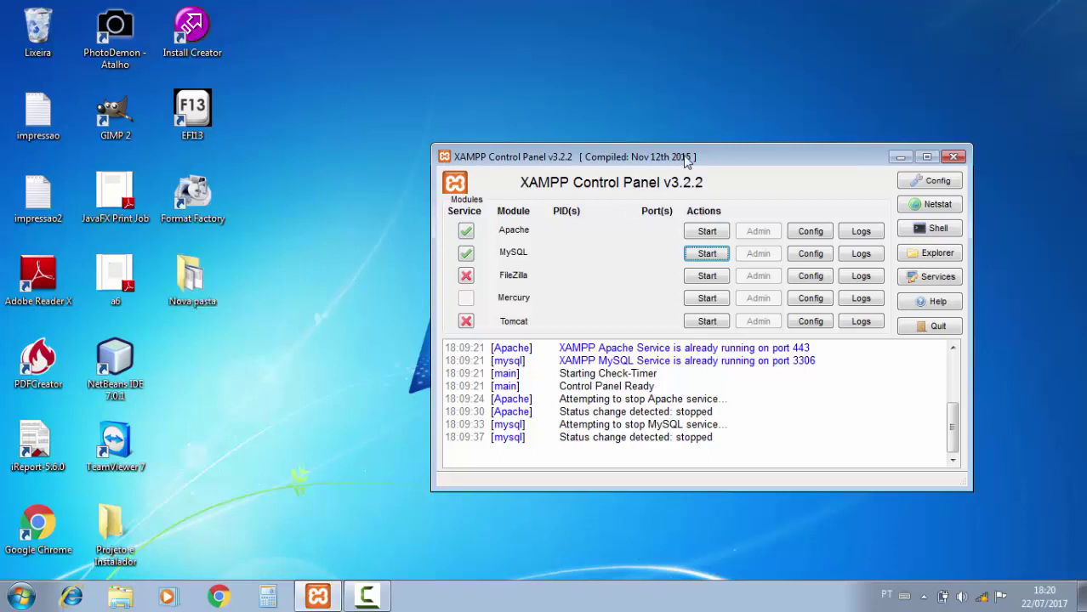
pyautogui.moveTo(685, 162); pyautogui.dragTo(688, 179)
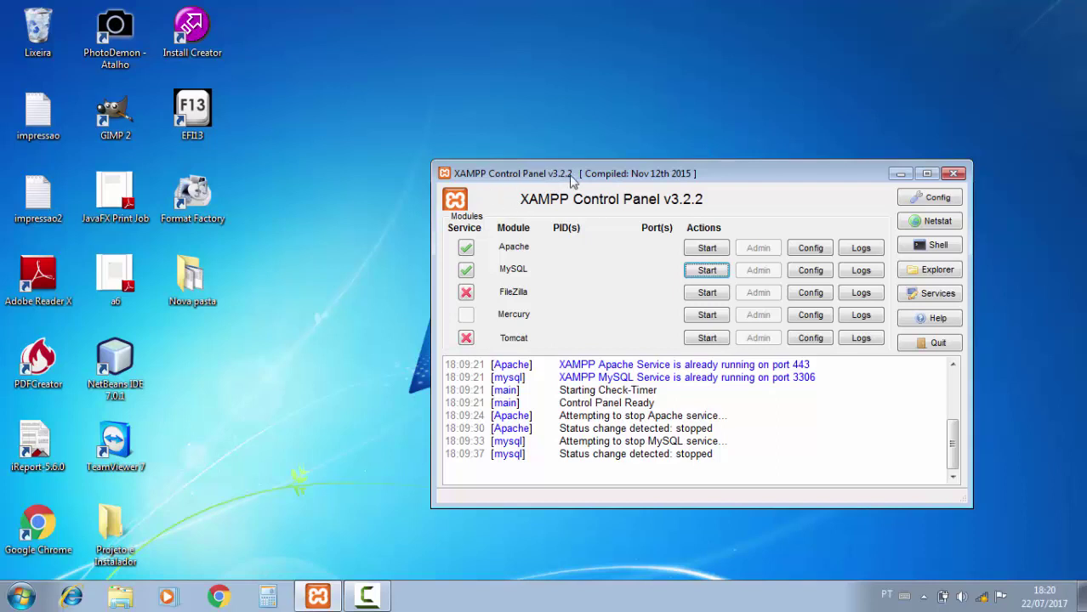
pyautogui.click(899, 175)
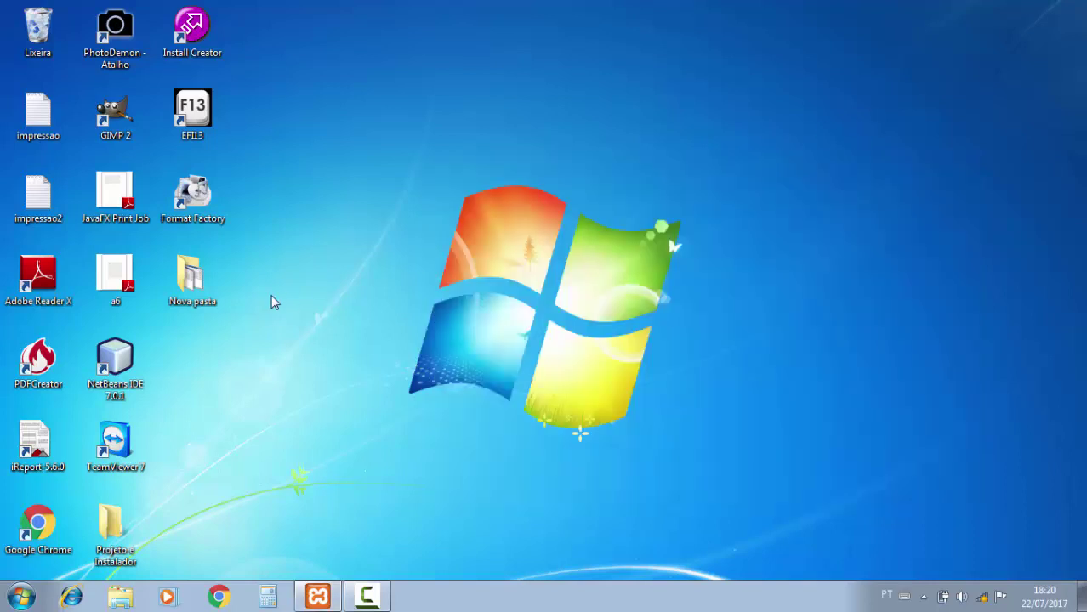
# Compare the XamppErrado, XamppCorreto and XamppCorretoIniciado images from the desktop folder Nova pasta, closing the viewer and folder when finished.
pyautogui.doubleClick(195, 287)
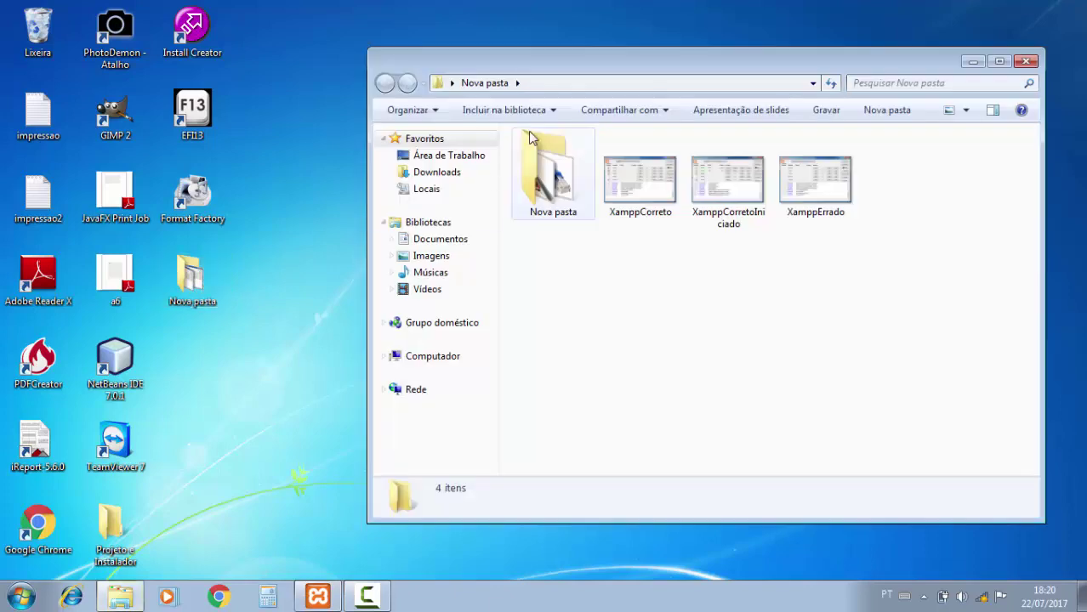
pyautogui.moveTo(573, 71); pyautogui.dragTo(546, 106)
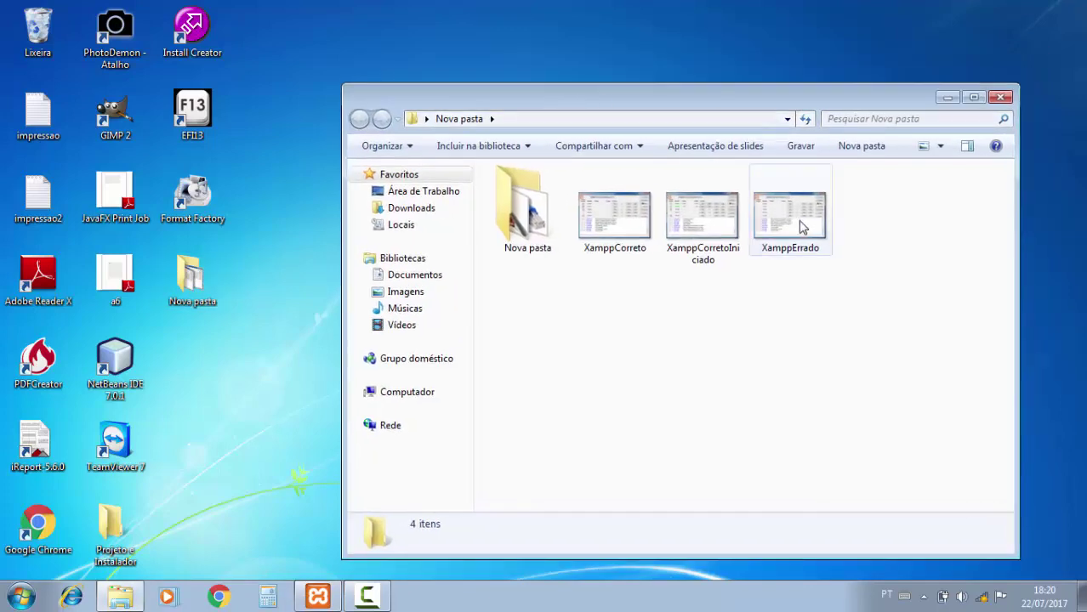
pyautogui.moveTo(716, 105); pyautogui.dragTo(719, 84)
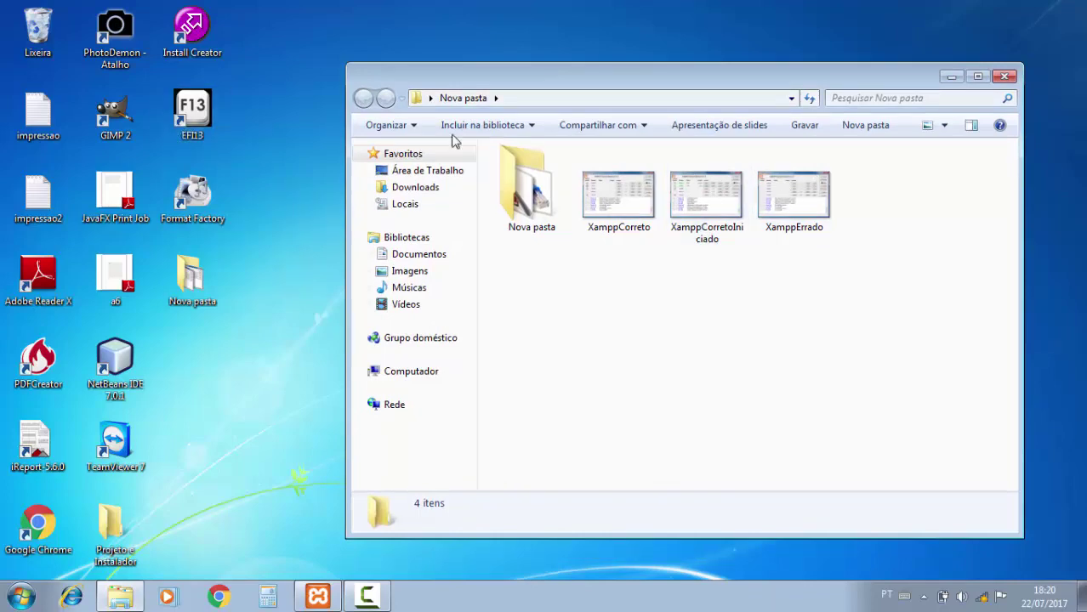
pyautogui.doubleClick(787, 196)
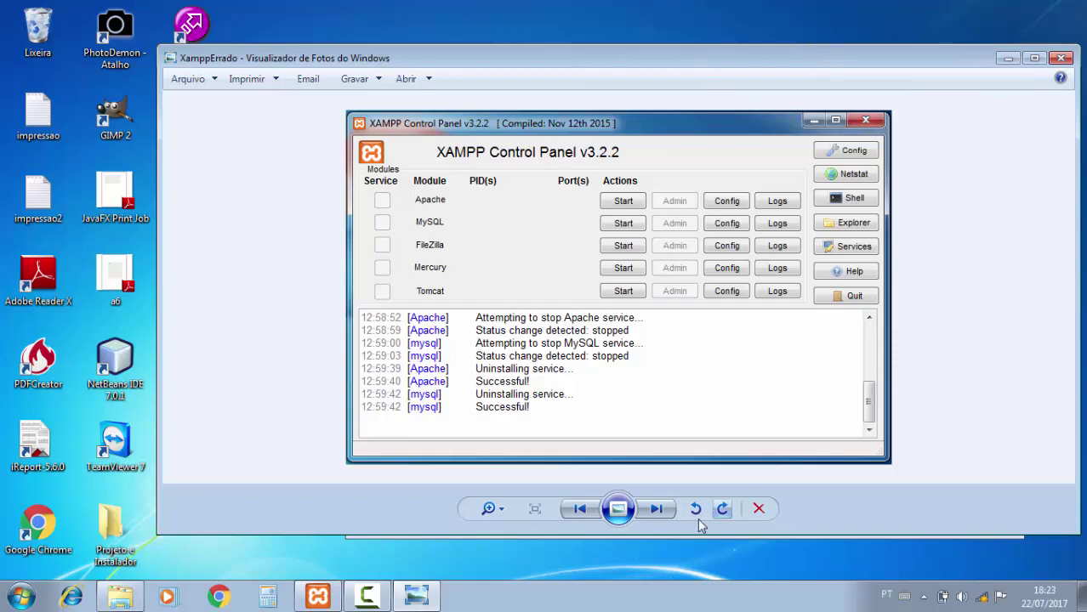
pyautogui.click(655, 509)
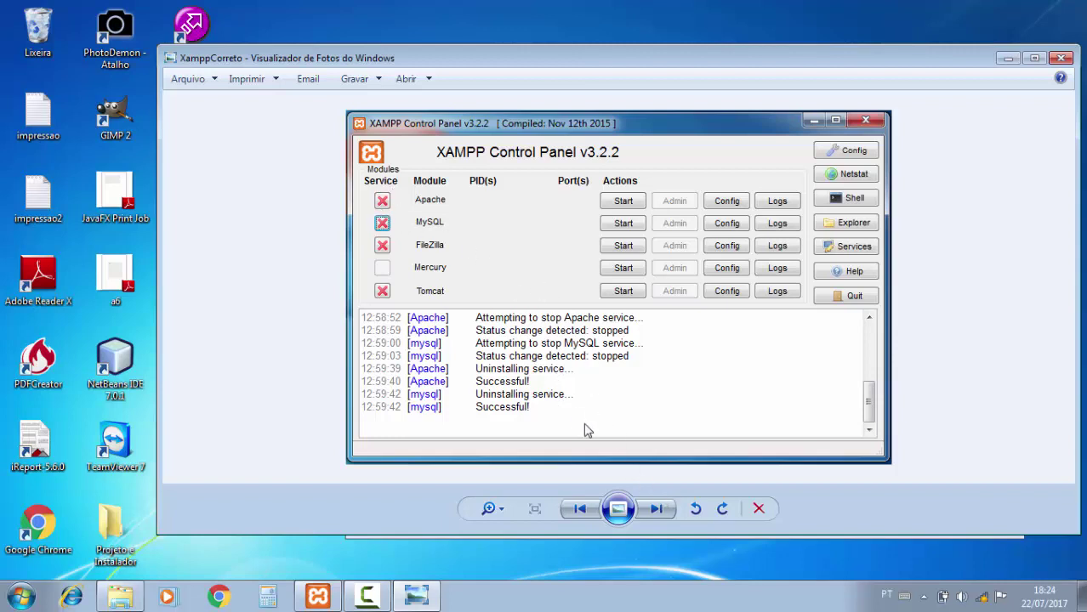
pyautogui.click(656, 510)
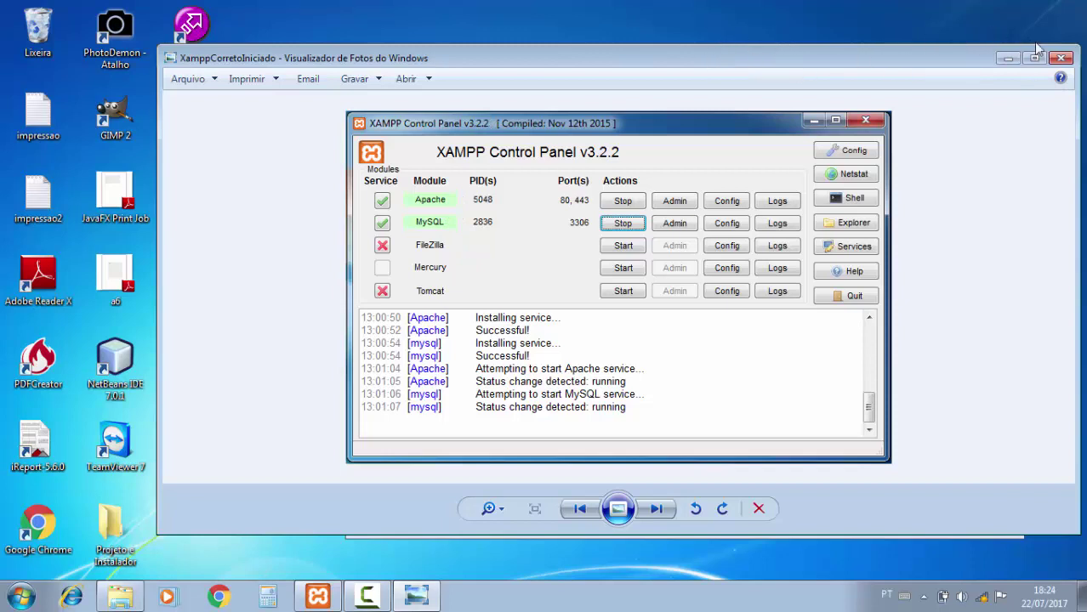
pyautogui.click(1060, 62)
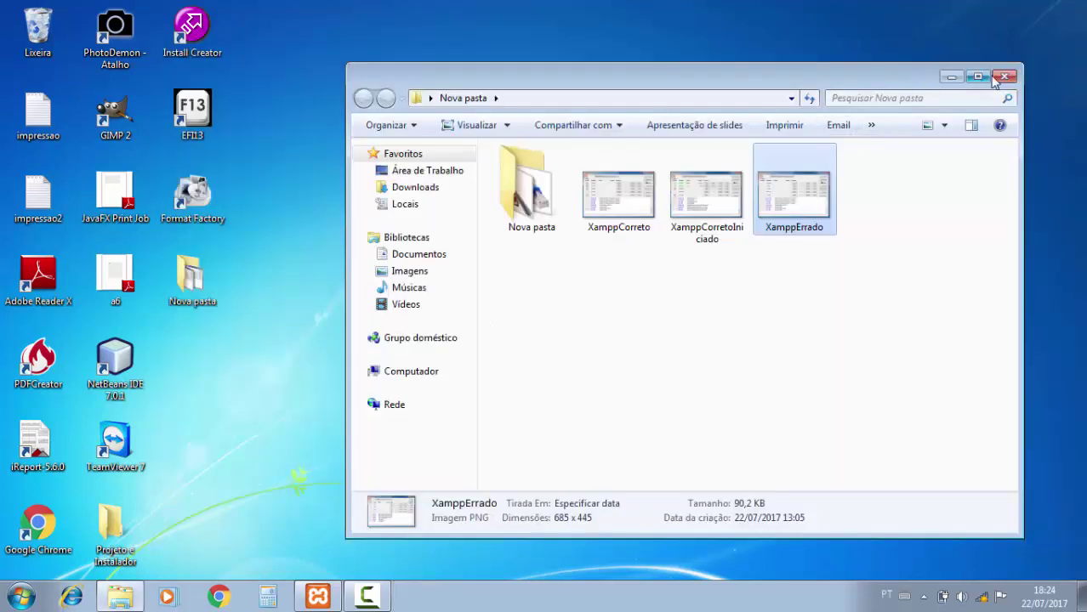
pyautogui.click(976, 79)
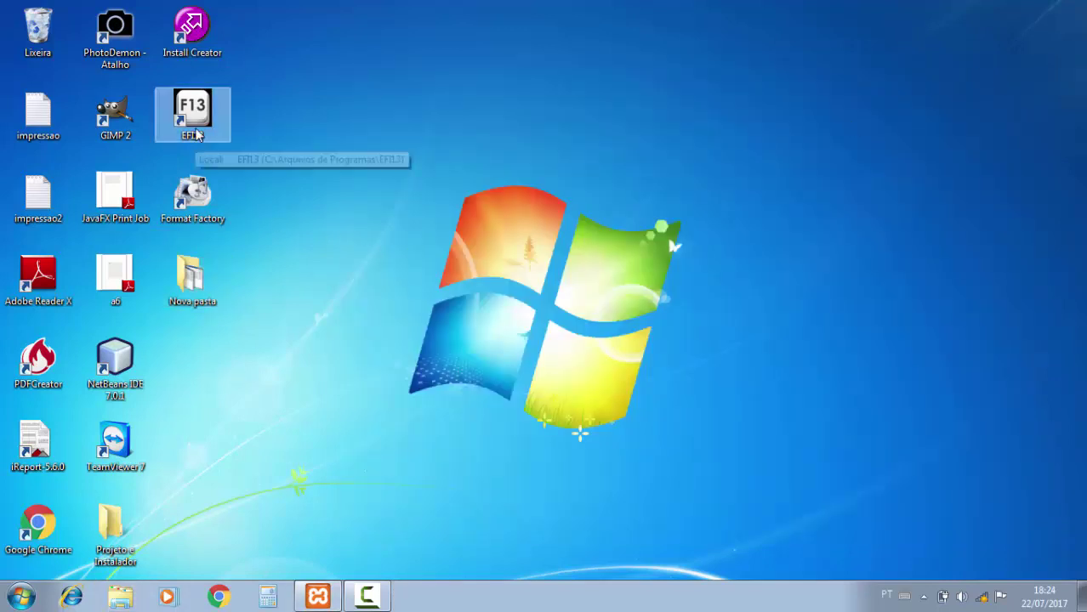
# Start the Apache and MySQL services in the XAMPP Control Panel and quit the panel.
pyautogui.click(317, 596)
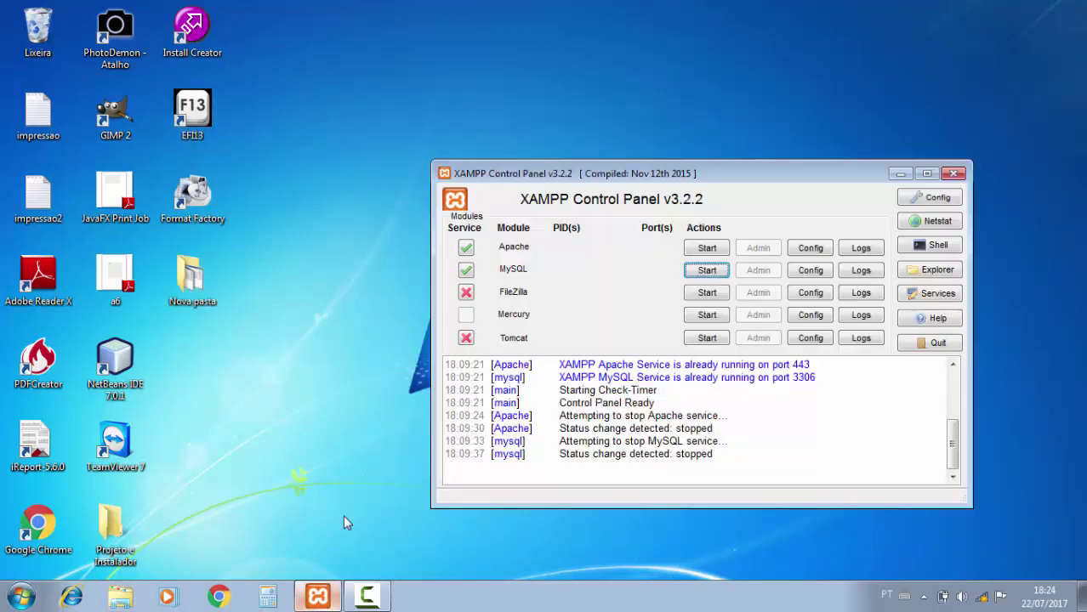
pyautogui.click(705, 248)
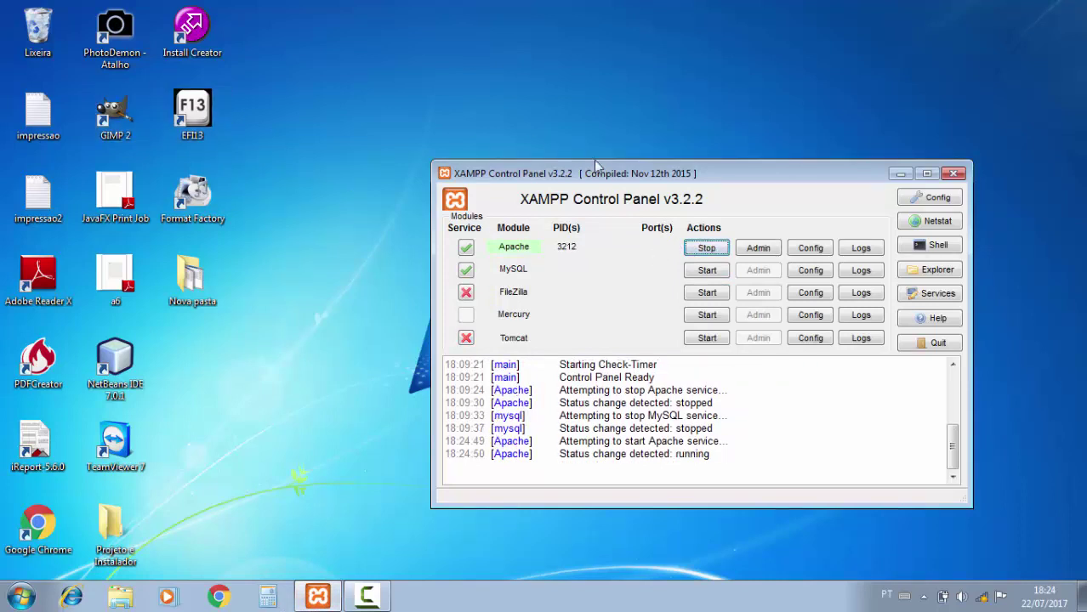
pyautogui.click(708, 272)
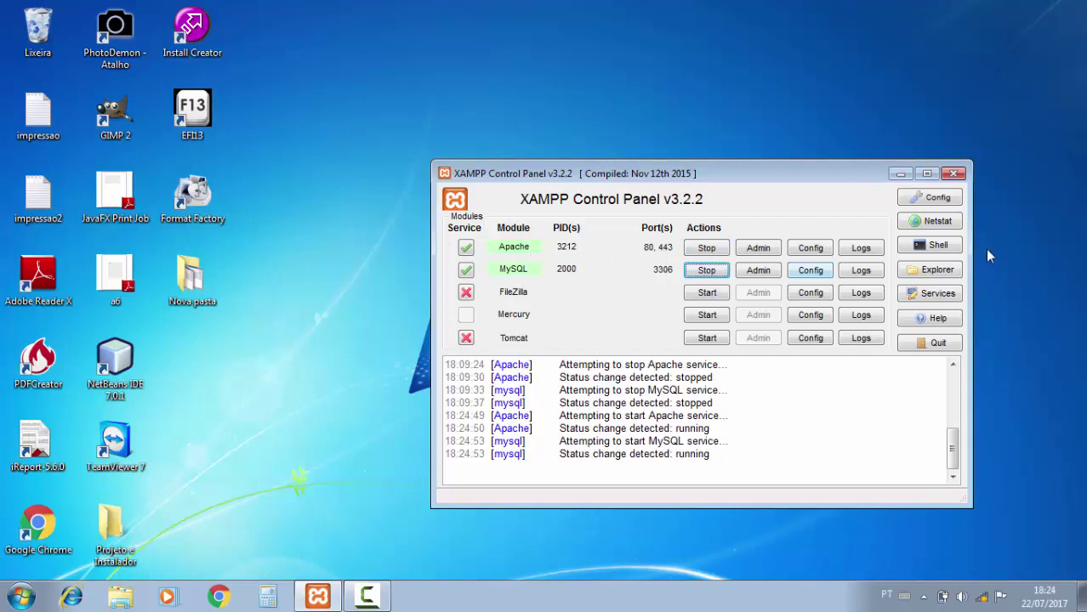
pyautogui.click(942, 343)
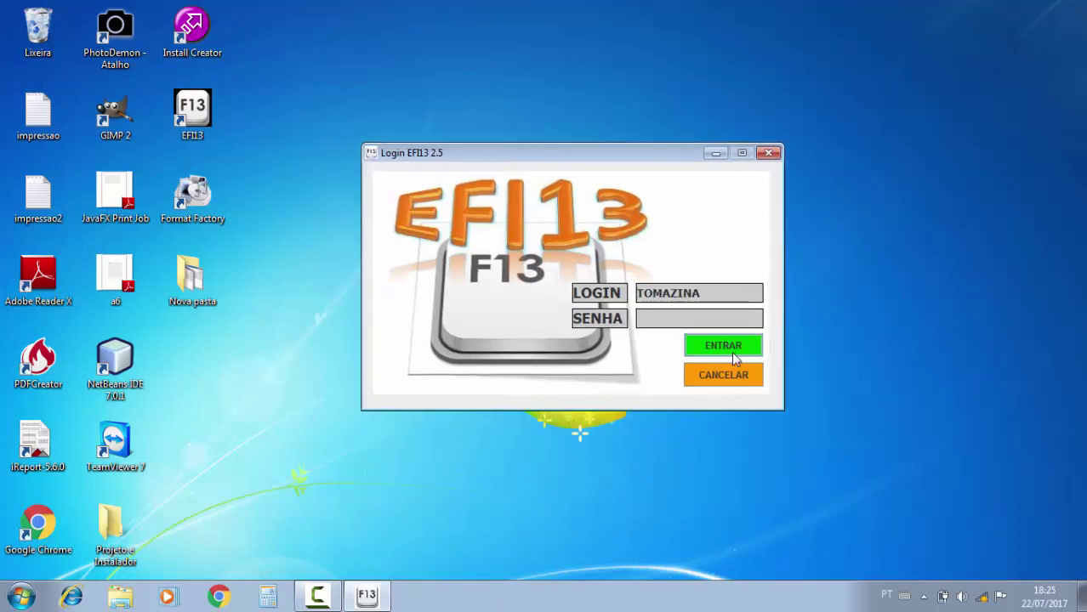
# Log in to EFI13 and open the Tabela de Preço, closing the notice about monthly clients' due accounts.
pyautogui.click(731, 350)
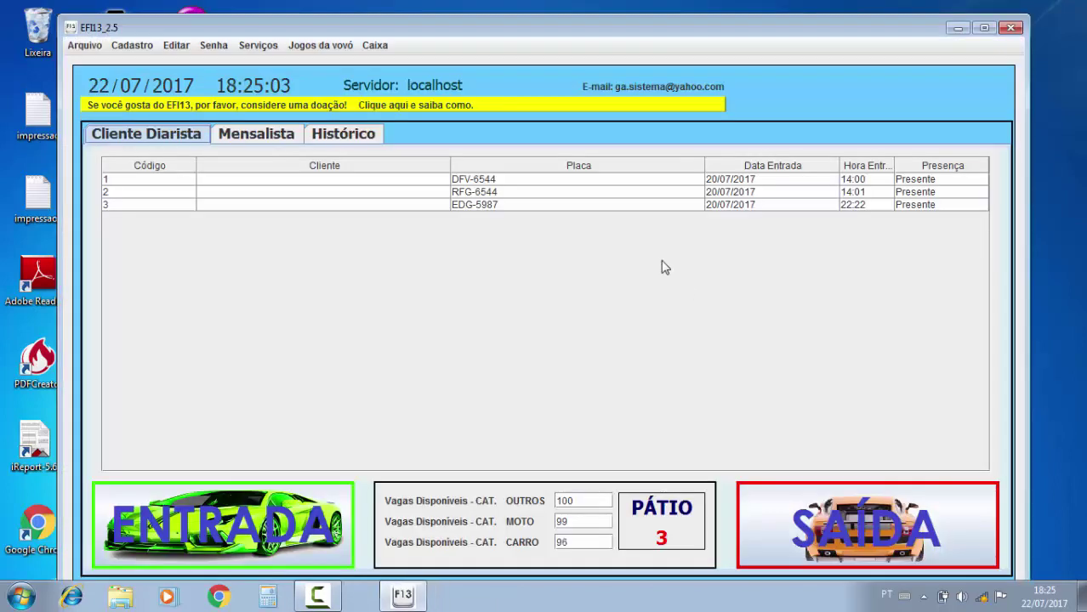
pyautogui.click(984, 30)
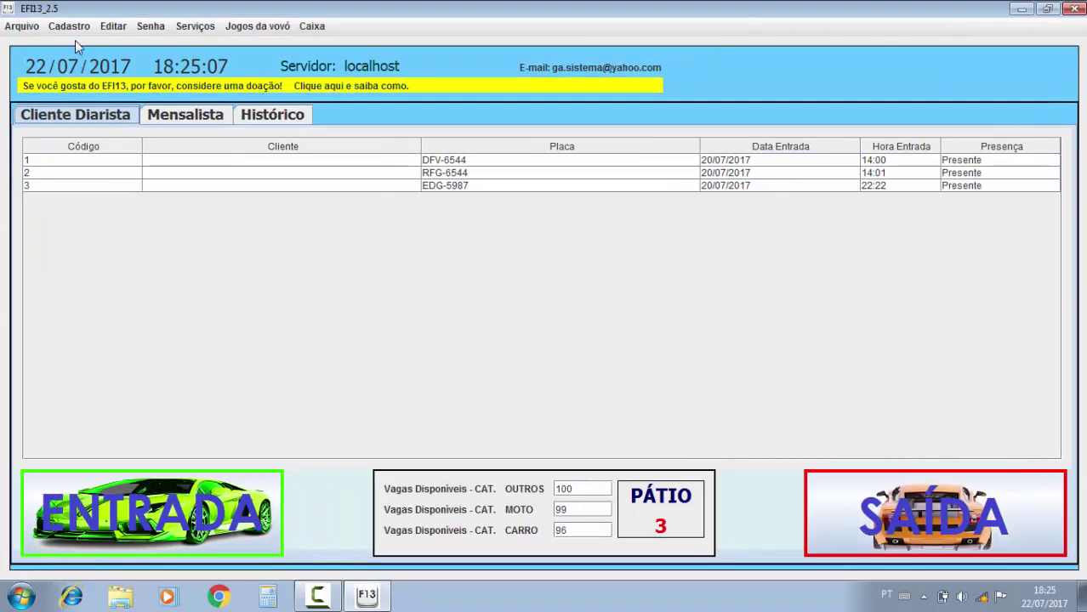
pyautogui.click(114, 26)
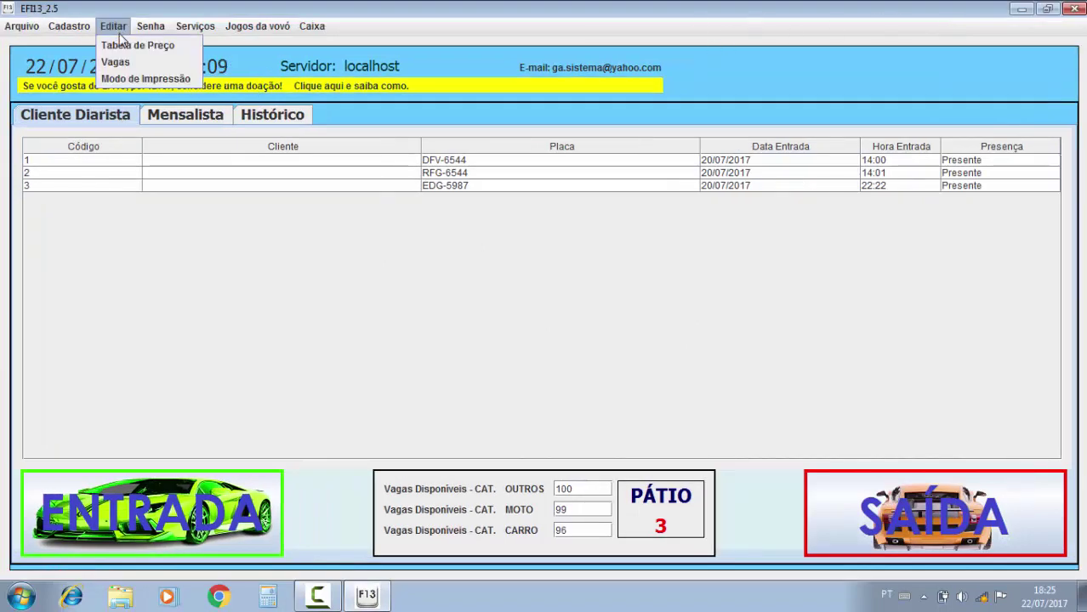
pyautogui.click(128, 41)
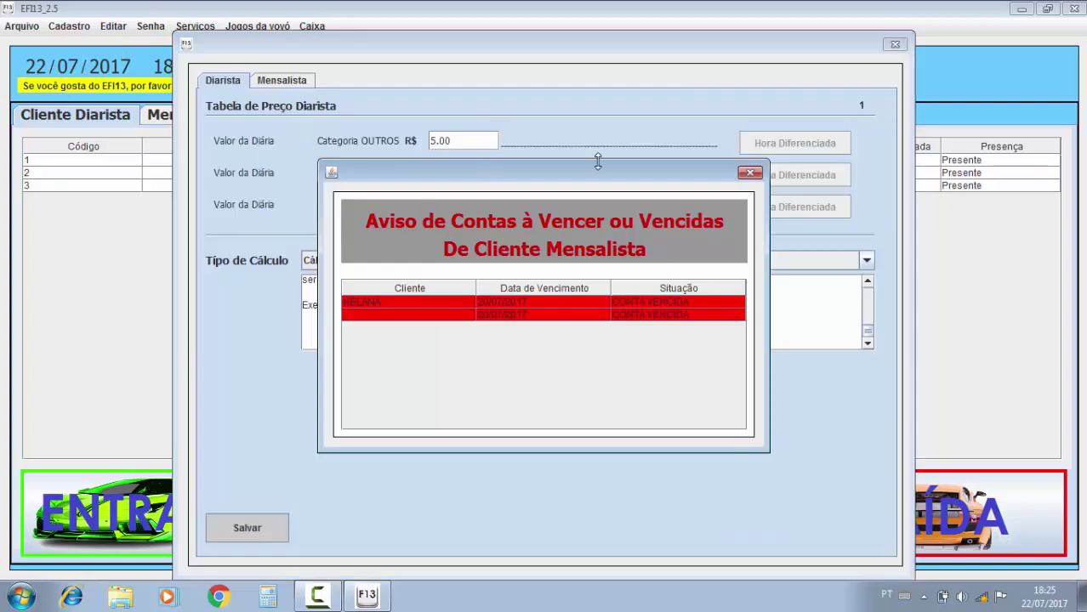
pyautogui.click(750, 173)
pyautogui.moveTo(519, 51); pyautogui.dragTo(545, 41)
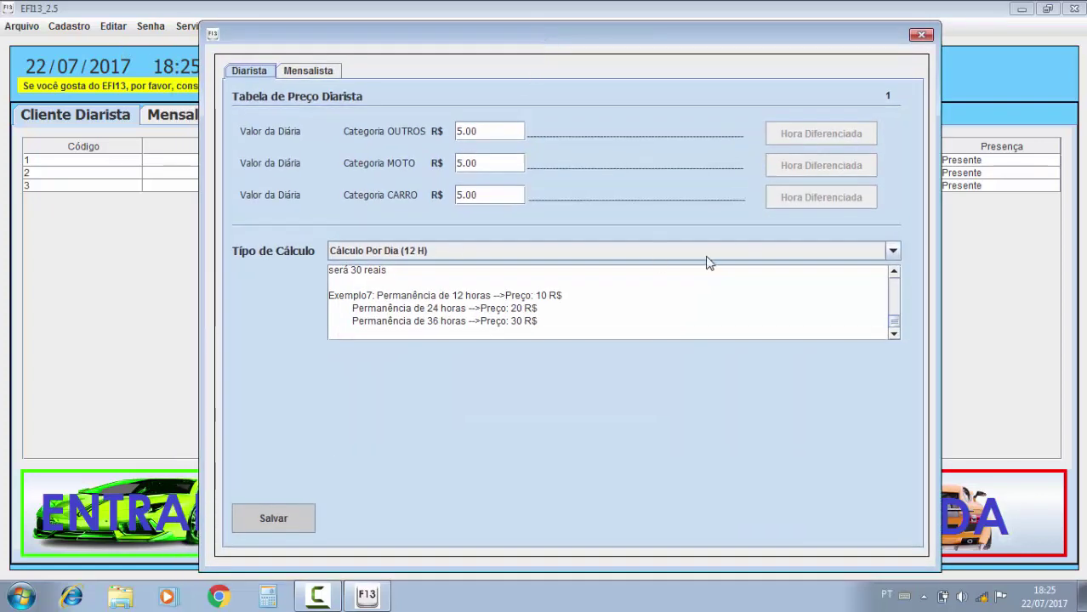
# Set the Diarista calculation type to Cálculo Por Grupo de Minutos - Limitando Em Uma Diária.
pyautogui.click(893, 252)
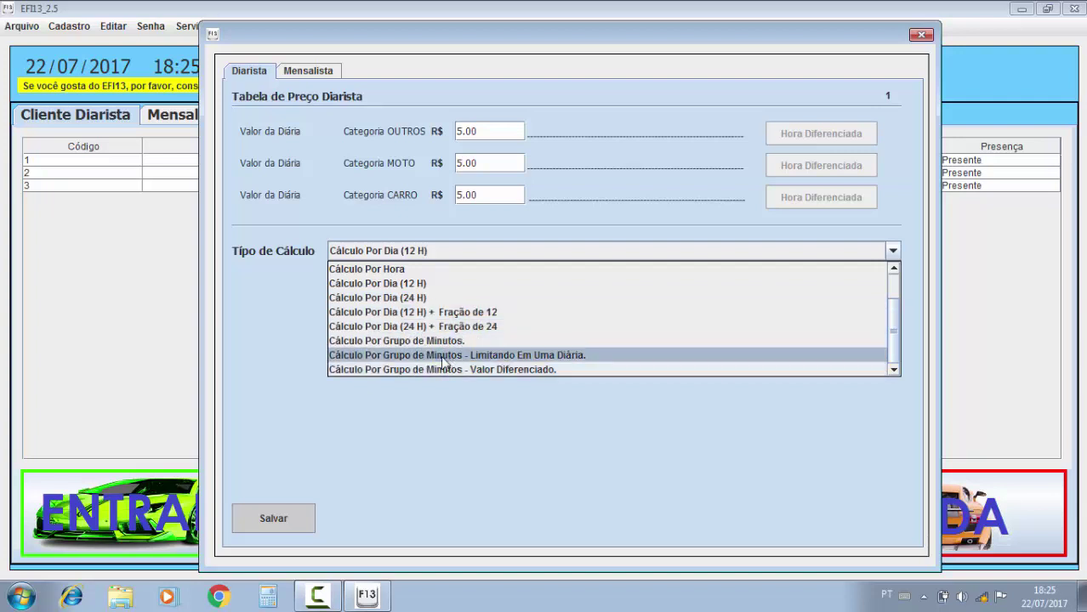
pyautogui.click(501, 355)
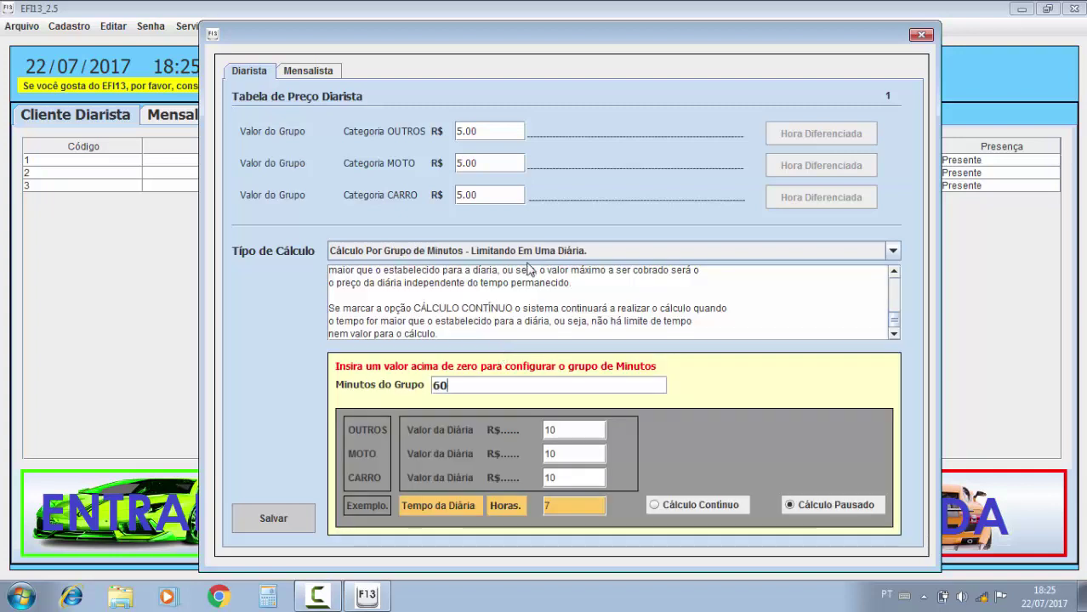
pyautogui.moveTo(575, 35); pyautogui.dragTo(583, 31)
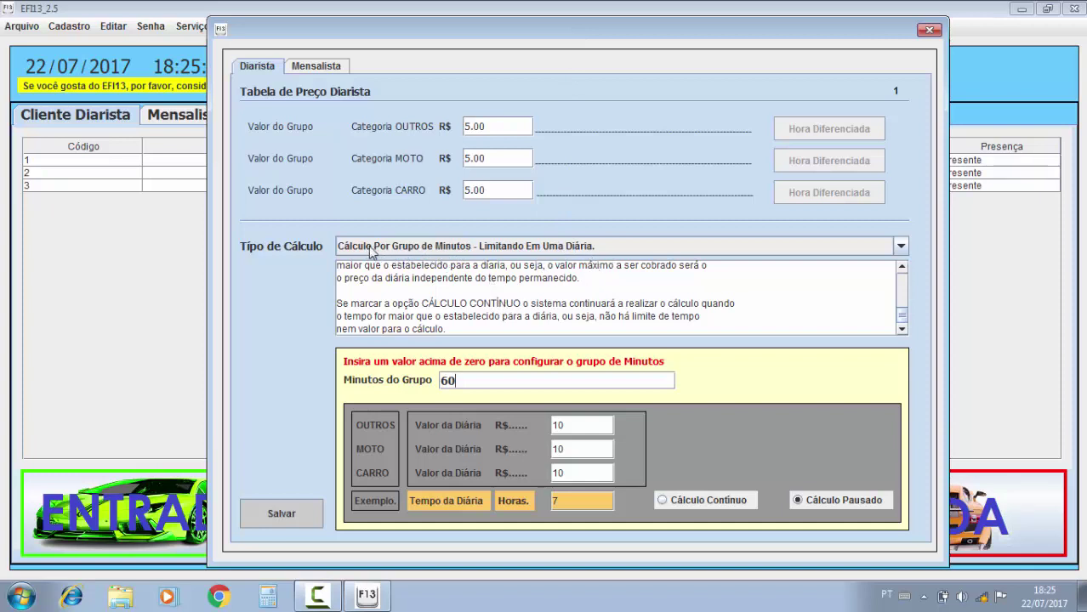
# Review the CARRO group price, group minutes and daily rate, and set the Tempo da Diária to 12 hours.
pyautogui.moveTo(485, 190); pyautogui.dragTo(447, 189)
pyautogui.moveTo(466, 382); pyautogui.dragTo(431, 372)
pyautogui.moveTo(507, 191); pyautogui.dragTo(459, 190)
pyautogui.doubleClick(574, 473)
pyautogui.click(567, 503)
pyautogui.moveTo(567, 501); pyautogui.dragTo(542, 495)
pyautogui.moveTo(568, 473); pyautogui.dragTo(545, 501)
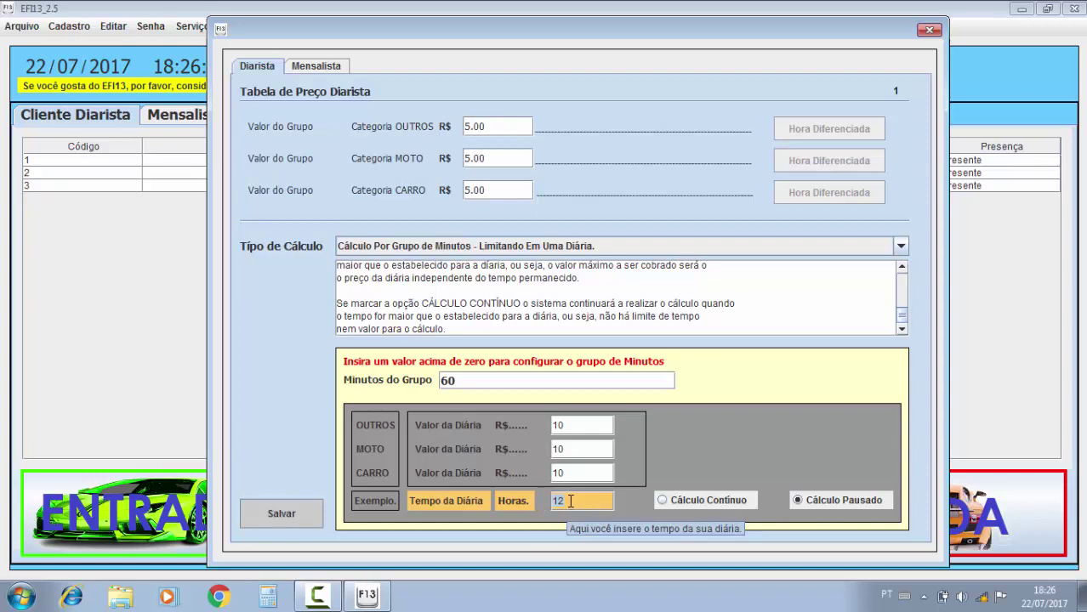
pyautogui.click(570, 502)
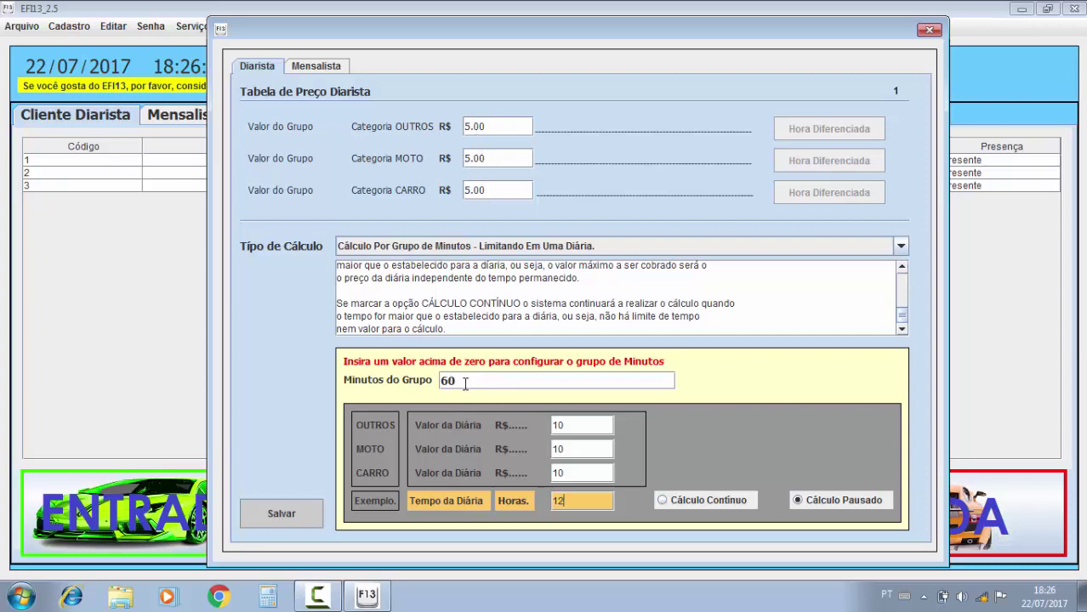
# Set the Diarista calculation type to Cálculo Por Grupo de Minutos - Valor Diferenciado and choose Cálculo Contínuo.
pyautogui.click(534, 247)
pyautogui.click(500, 364)
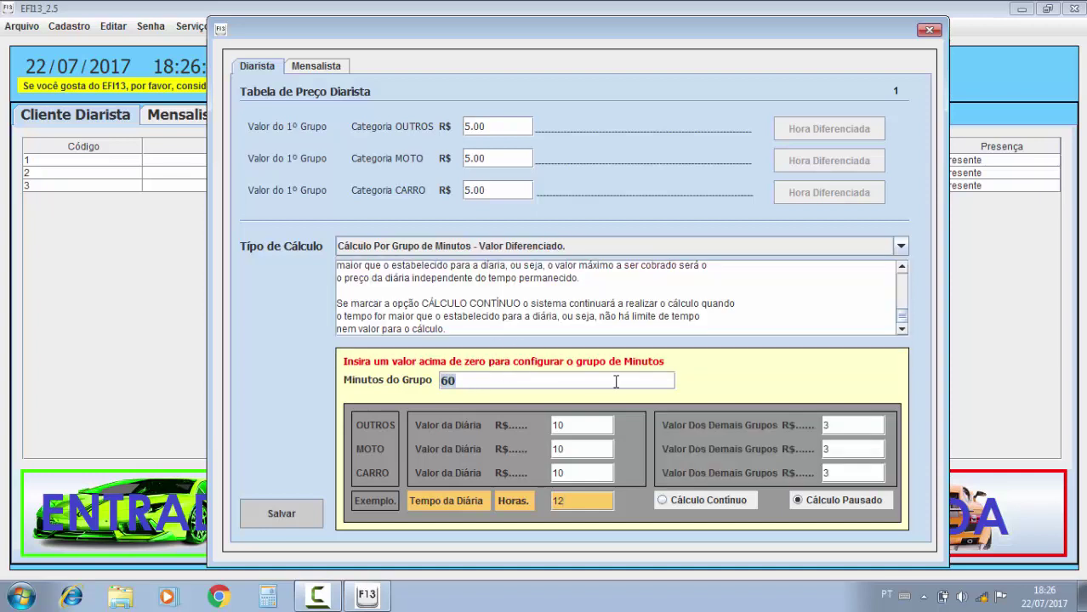
pyautogui.click(705, 499)
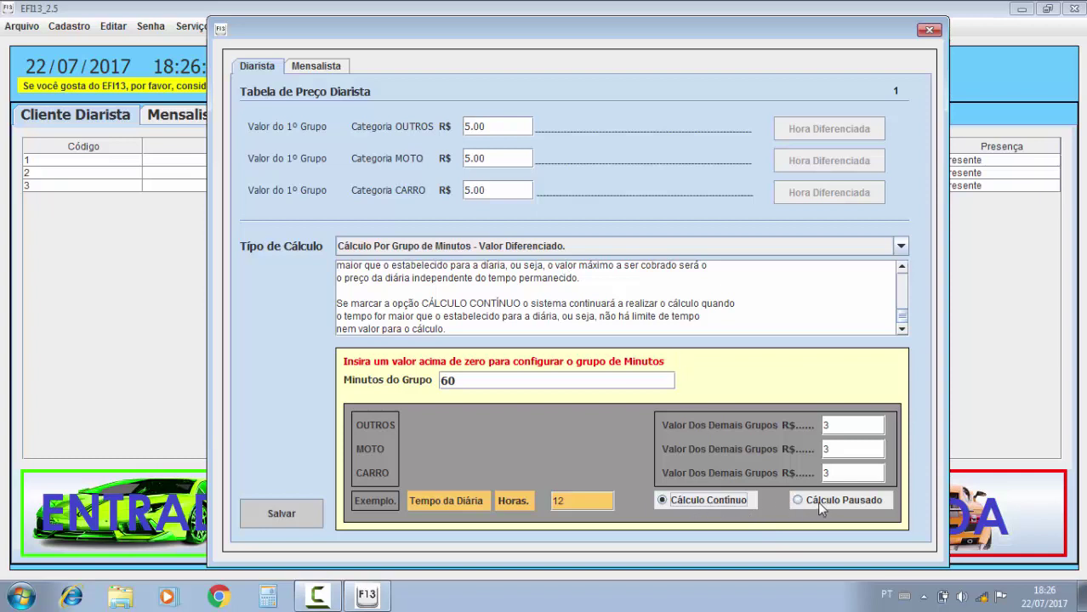
# Review the CARRO first-group price, the group minutes and the Valor Dos Demais Grupos for OUTROS and MOTO.
pyautogui.moveTo(496, 188); pyautogui.dragTo(453, 182)
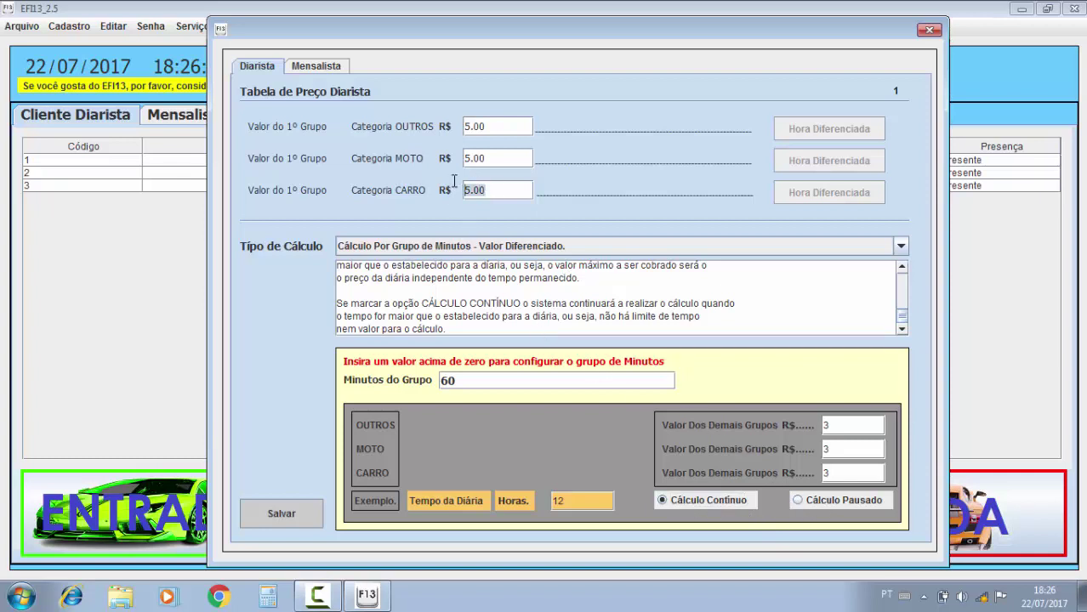
pyautogui.click(466, 382)
pyautogui.click(824, 427)
pyautogui.click(853, 449)
pyautogui.click(479, 379)
pyautogui.click(826, 425)
pyautogui.click(821, 449)
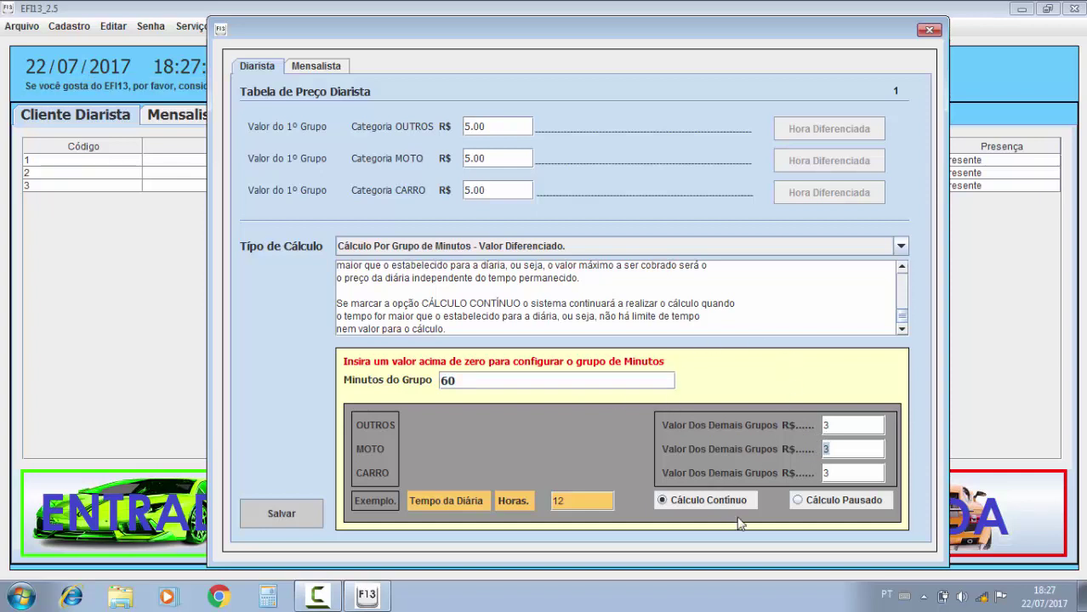
# Switch the calculation type to Cálculo Por Grupo de Minutos - Limitando Em Uma Diária, check the daily rates, and choose Cálculo Pausado.
pyautogui.click(564, 247)
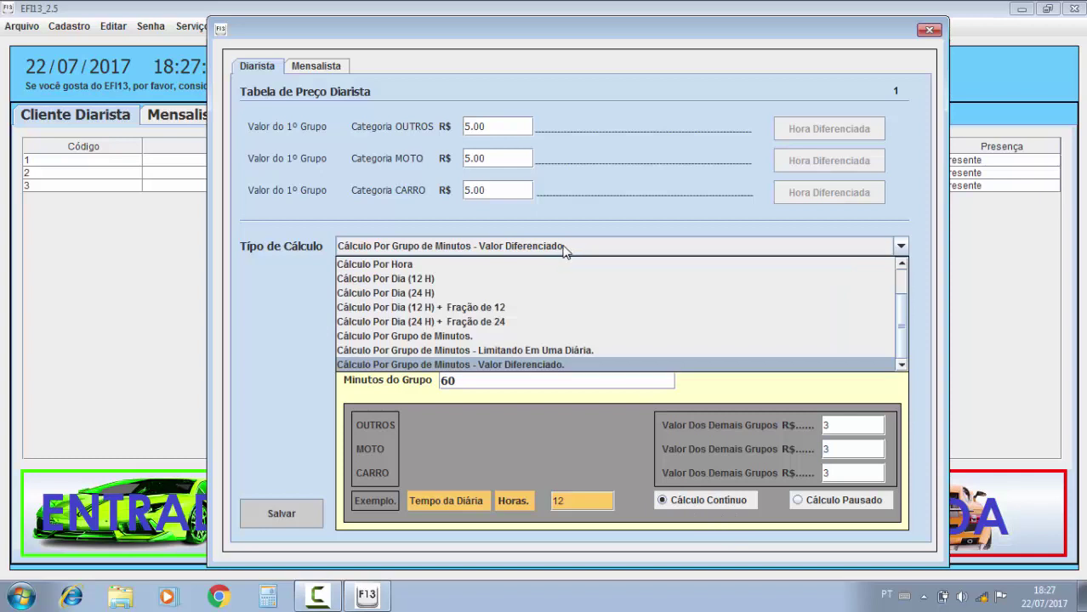
pyautogui.click(527, 351)
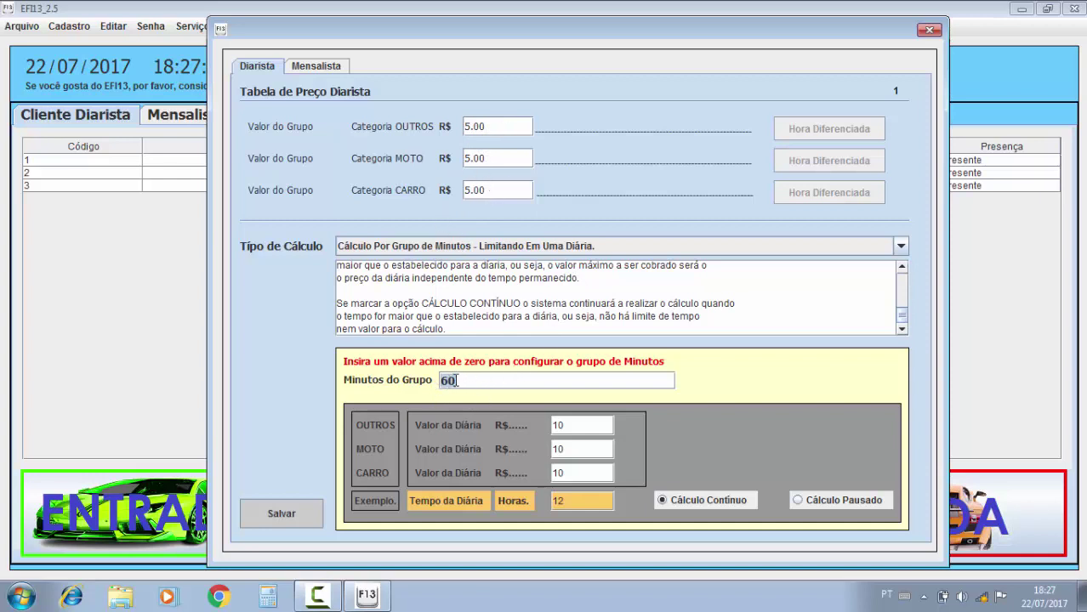
pyautogui.click(568, 427)
pyautogui.doubleClick(561, 428)
pyautogui.click(592, 472)
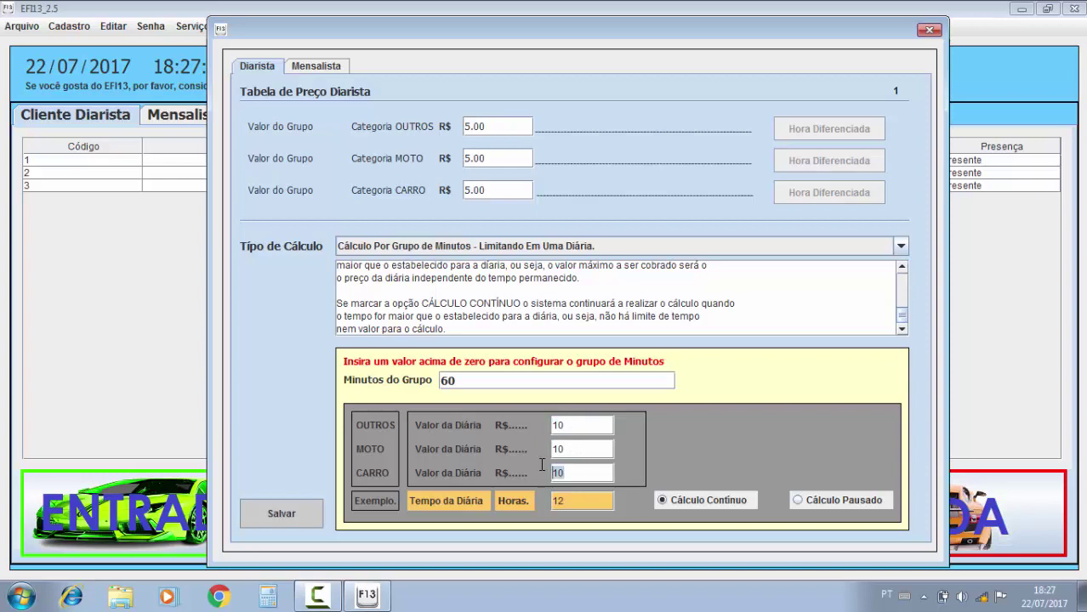
pyautogui.click(795, 500)
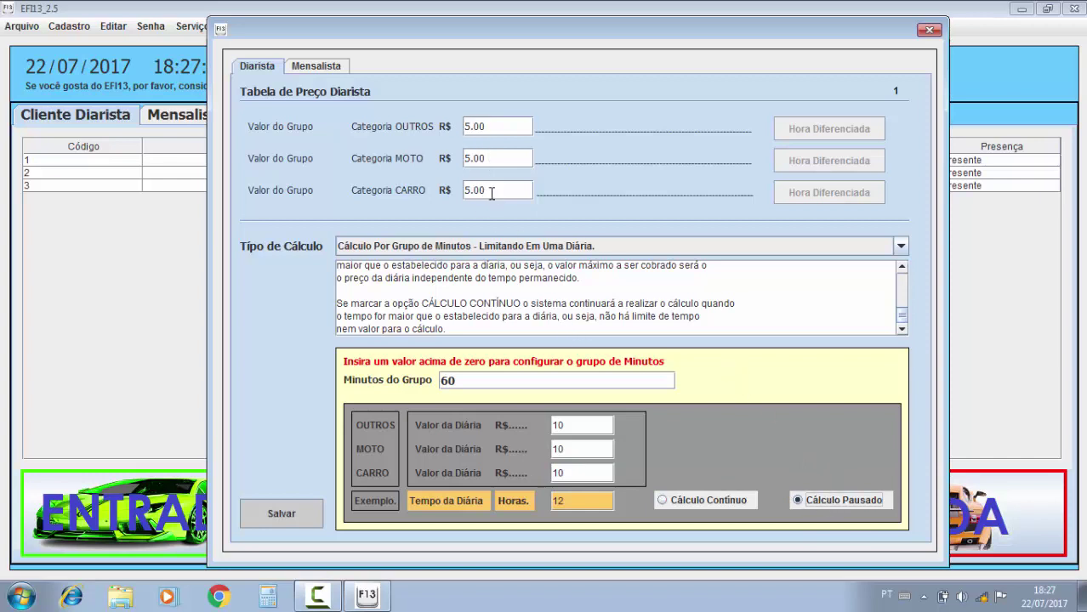
# Change the calculation type to Cálculo Por Grupo de Minutos - Valor Diferenciado while keeping Cálculo Pausado.
pyautogui.click(578, 434)
pyautogui.click(608, 247)
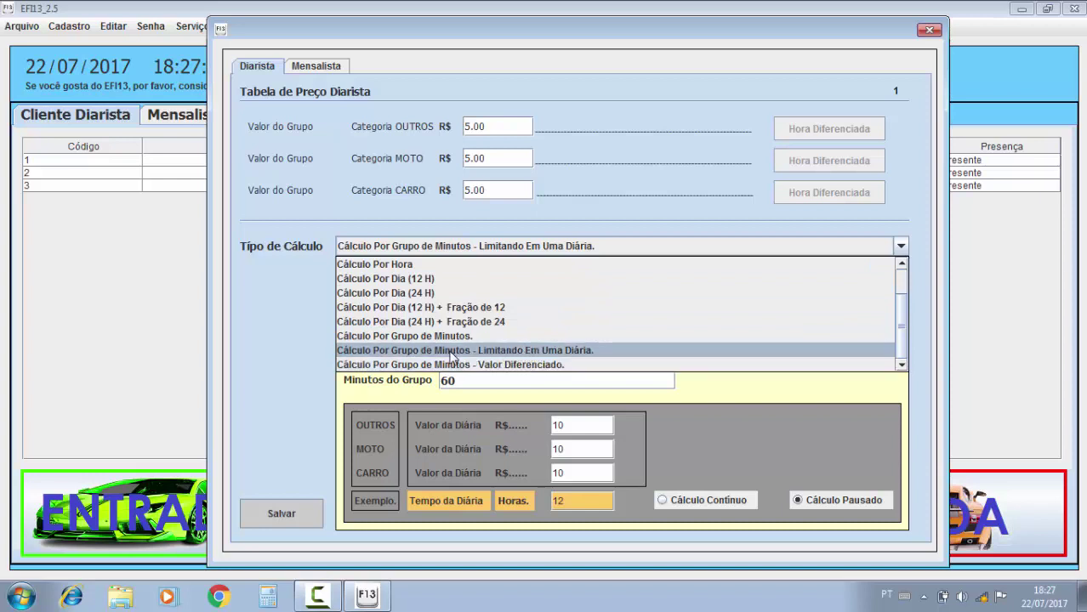
pyautogui.click(502, 353)
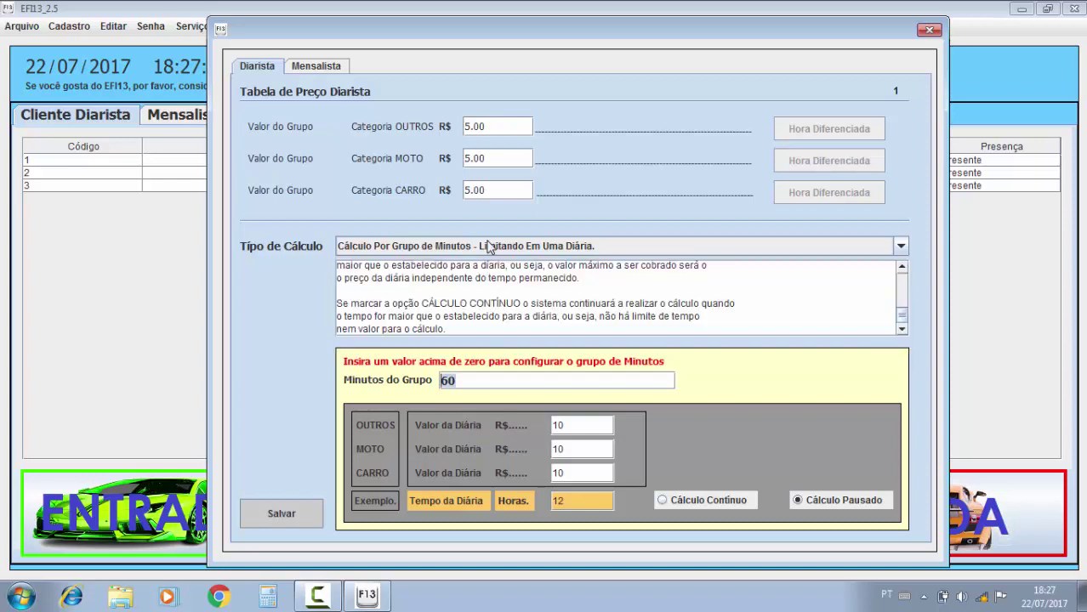
pyautogui.click(491, 246)
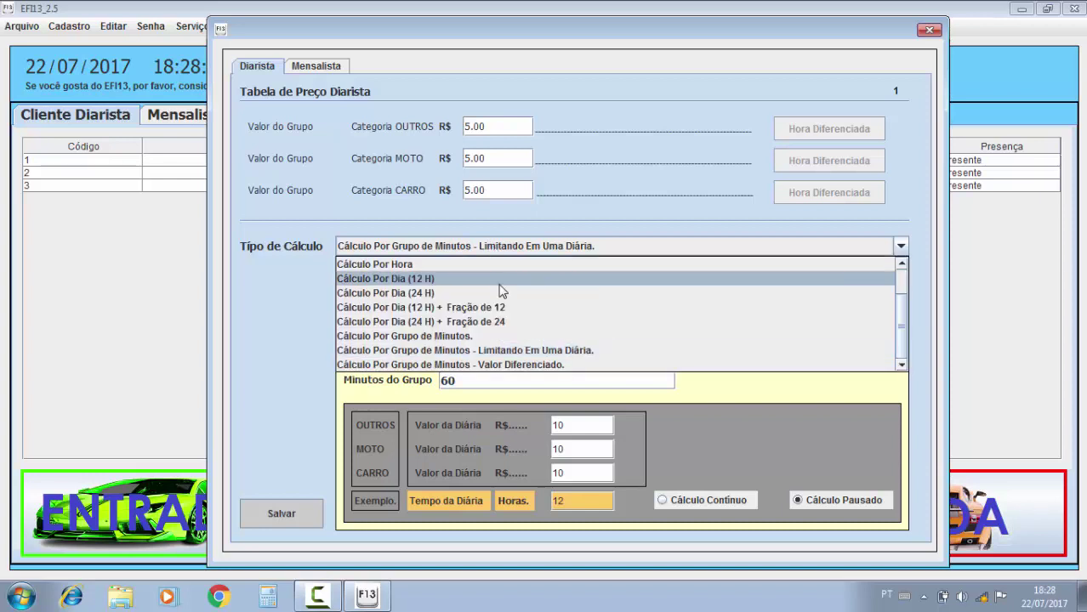
pyautogui.click(500, 364)
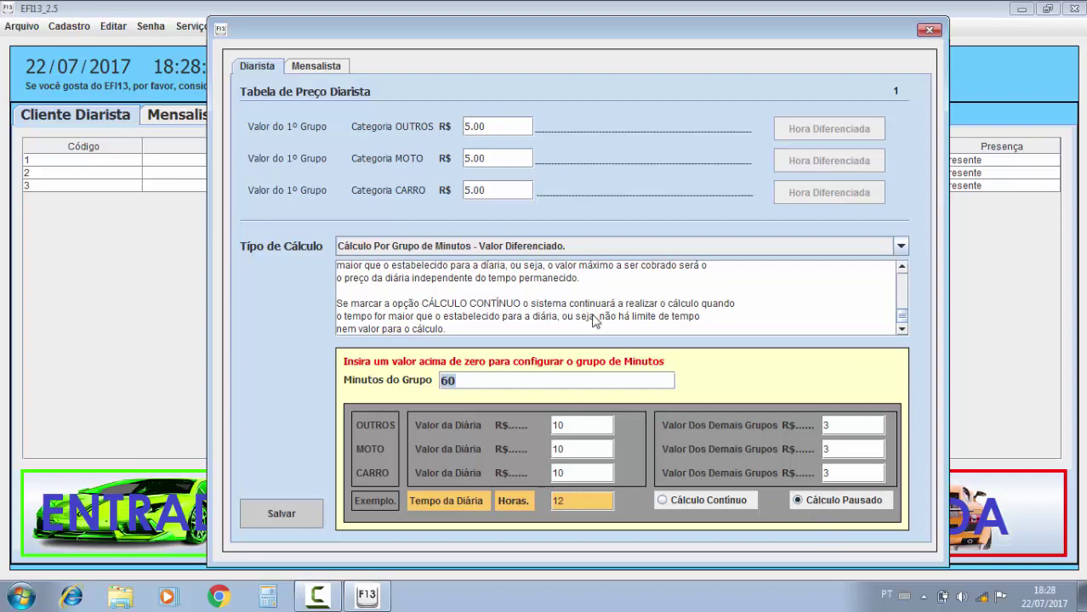
# Review the Valor da Diária for OUTROS, MOTO and CARRO, and the Tempo da Diária.
pyautogui.doubleClick(561, 425)
pyautogui.click(563, 449)
pyautogui.doubleClick(568, 473)
pyautogui.click(575, 467)
pyautogui.click(575, 501)
pyautogui.doubleClick(557, 501)
pyautogui.click(570, 498)
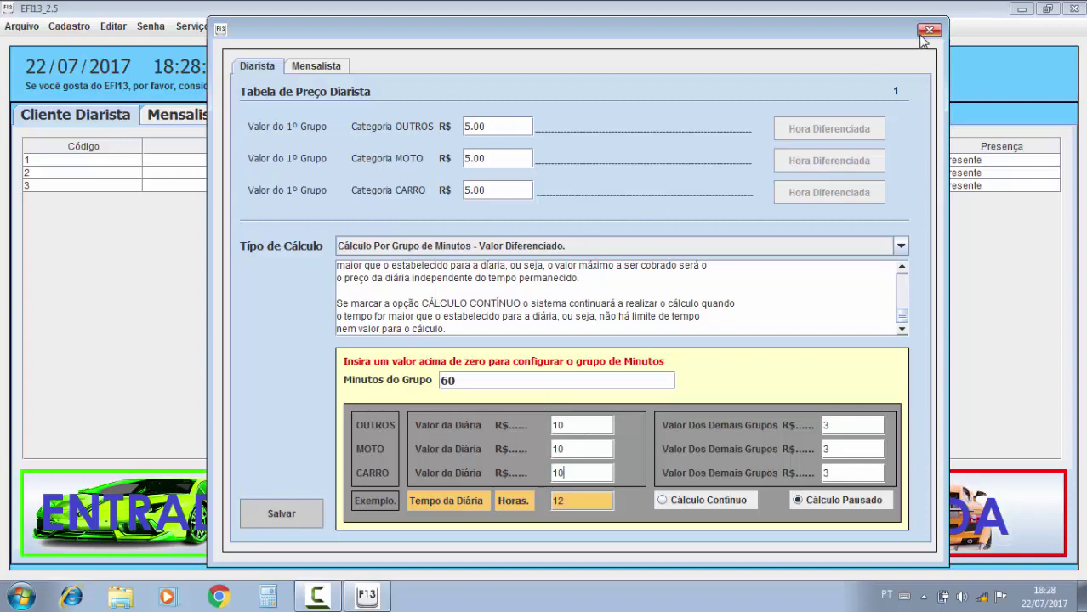
pyautogui.moveTo(590, 34); pyautogui.dragTo(551, 24)
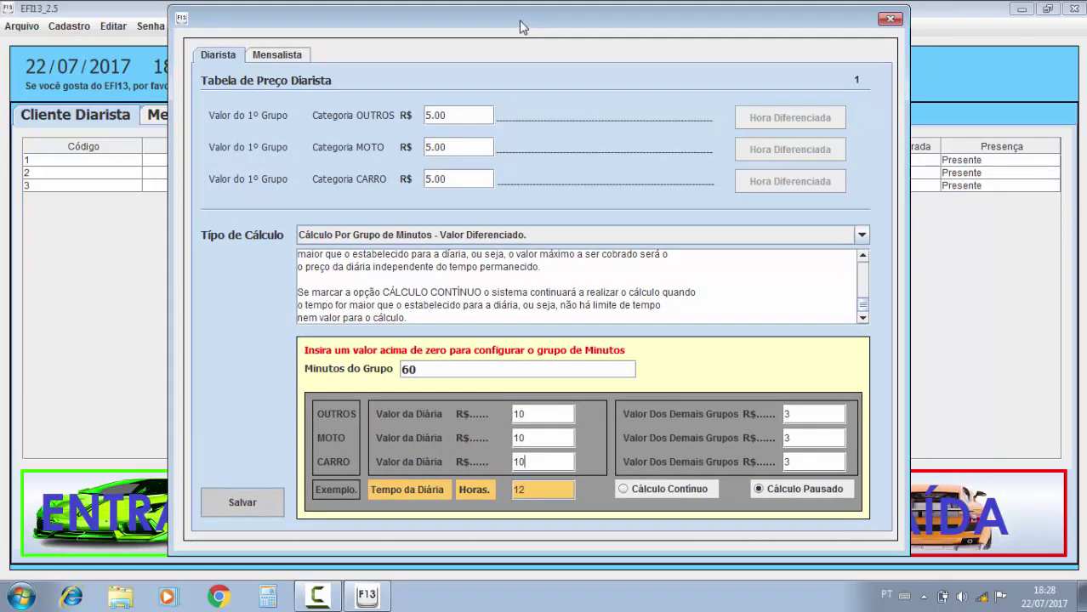
pyautogui.moveTo(524, 27); pyautogui.dragTo(535, 25)
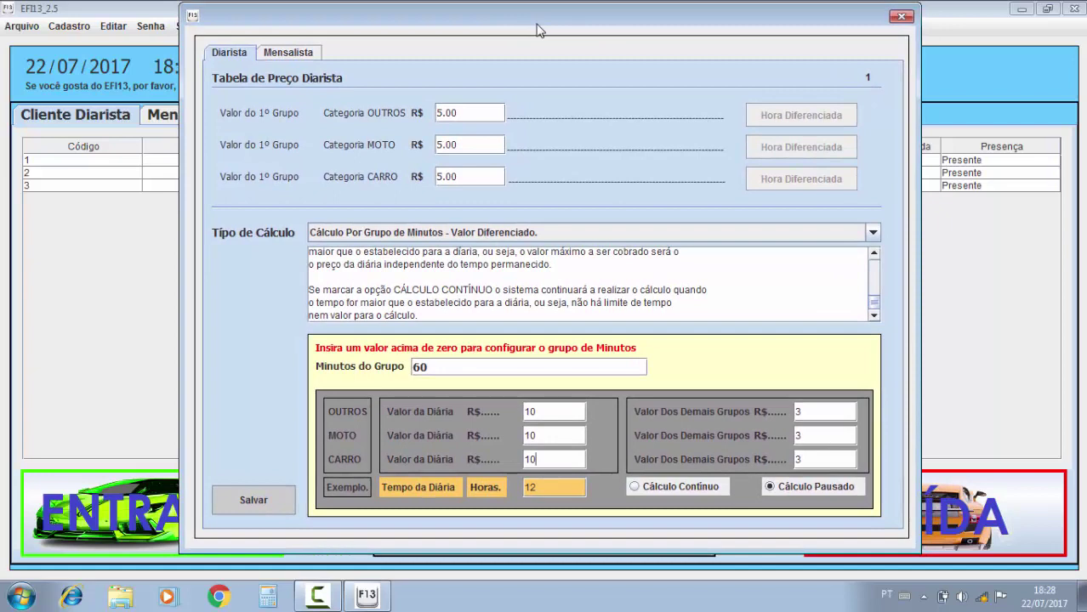
pyautogui.moveTo(538, 25); pyautogui.dragTo(538, 36)
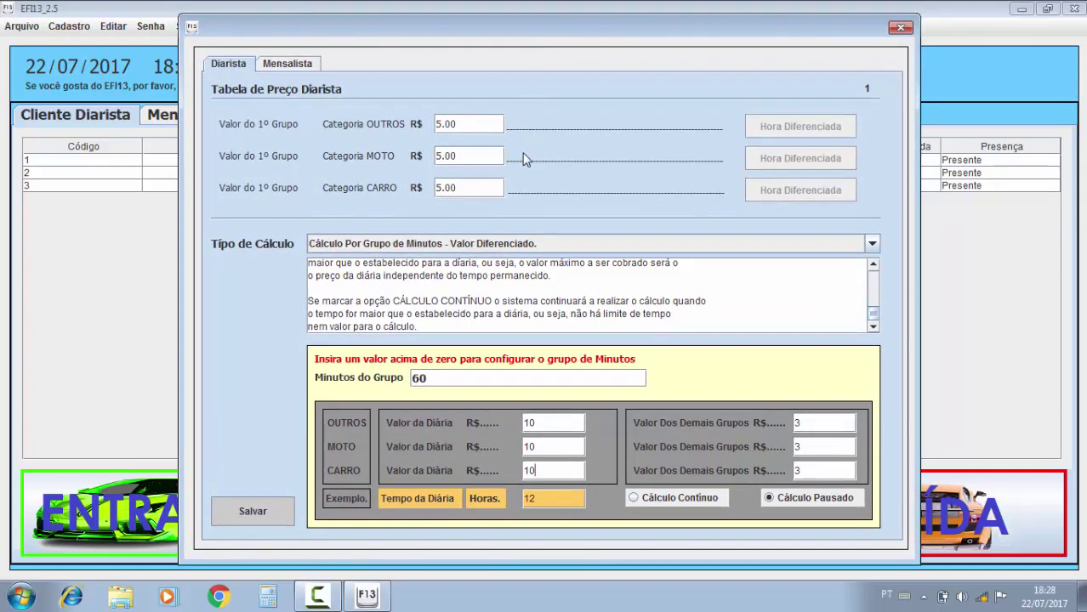
# Examine the Valor do 1º Grupo prices for the OUTROS, MOTO and CARRO categories.
pyautogui.click(477, 124)
pyautogui.click(442, 148)
pyautogui.click(474, 187)
pyautogui.moveTo(565, 28); pyautogui.dragTo(589, 18)
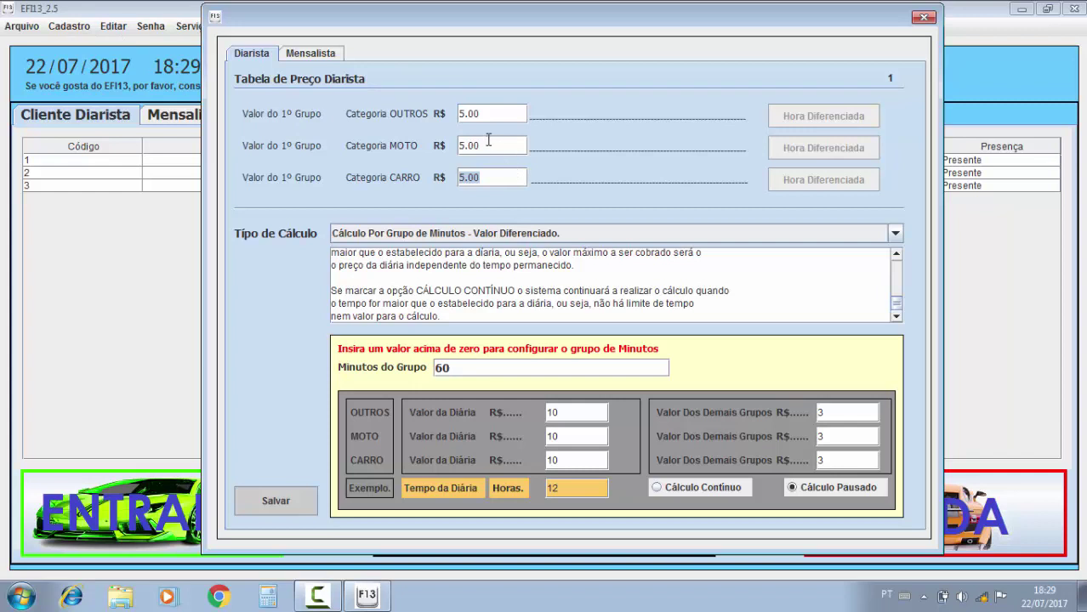
pyautogui.click(476, 113)
pyautogui.click(478, 144)
pyautogui.click(464, 177)
pyautogui.click(489, 177)
pyautogui.moveTo(483, 113); pyautogui.dragTo(458, 111)
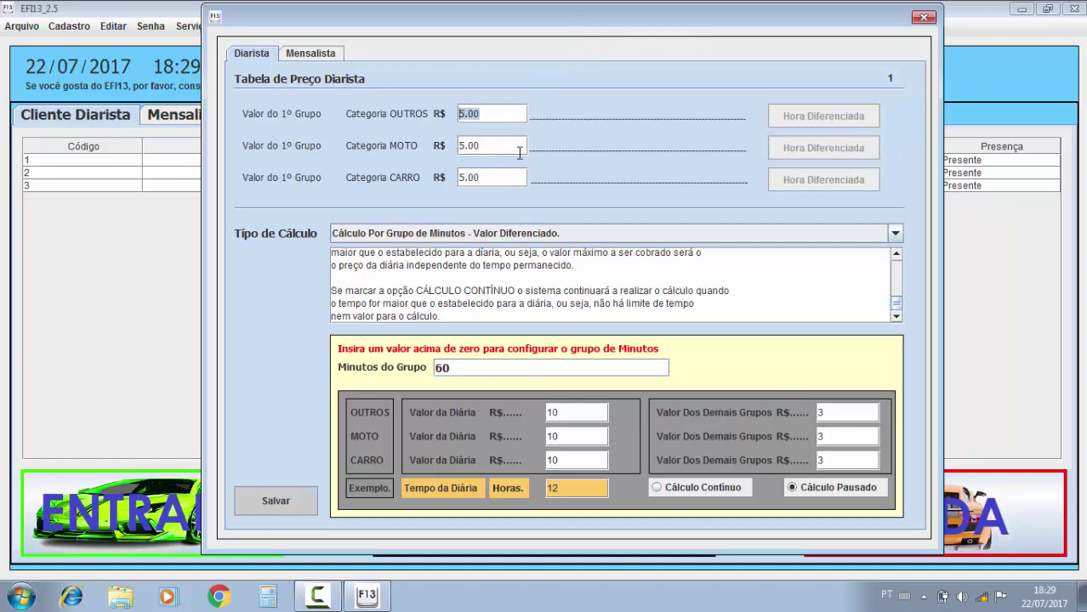
pyautogui.moveTo(494, 145); pyautogui.dragTo(462, 144)
pyautogui.moveTo(490, 177); pyautogui.dragTo(455, 178)
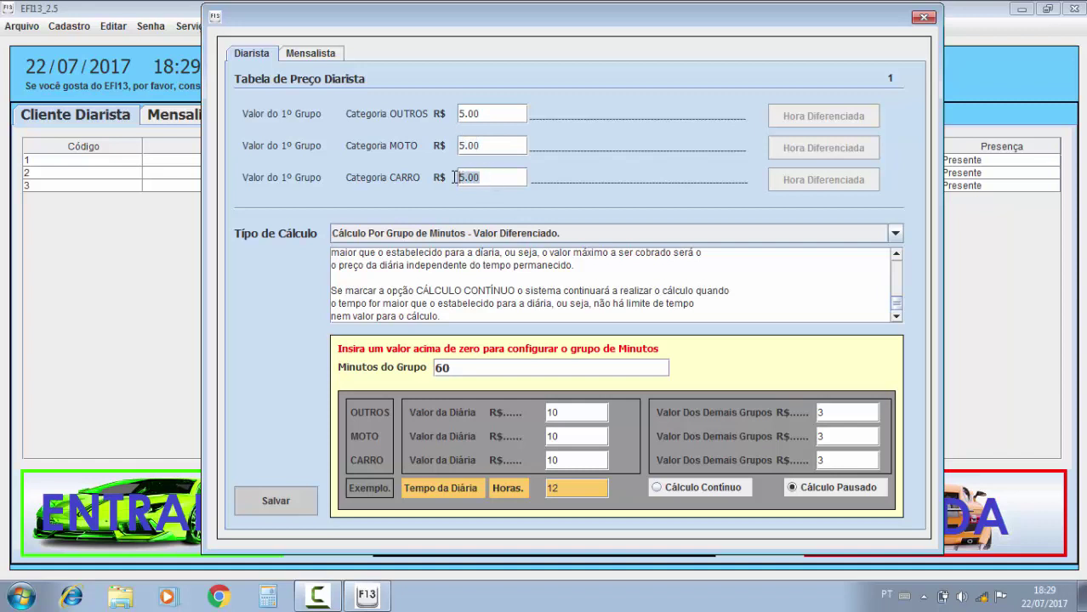
pyautogui.click(513, 178)
pyautogui.moveTo(580, 21); pyautogui.dragTo(589, 32)
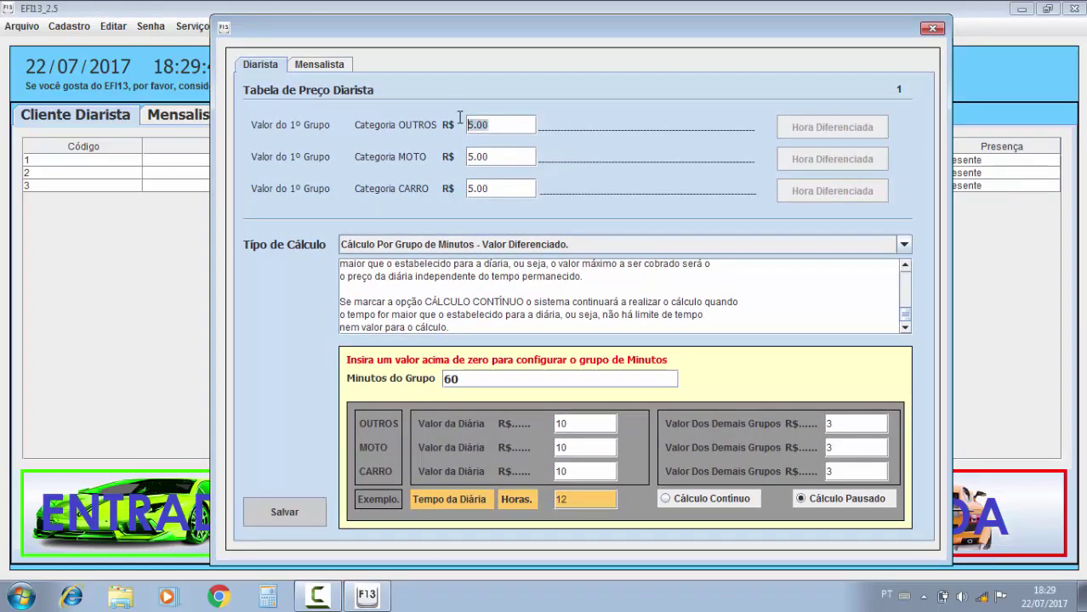
pyautogui.click(510, 157)
pyautogui.doubleClick(481, 155)
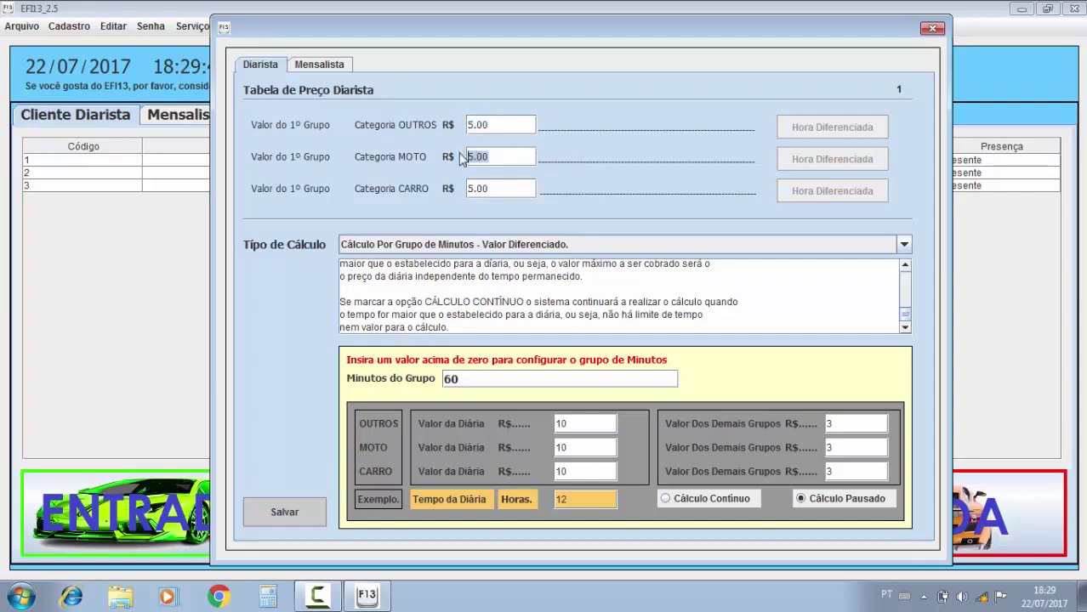
pyautogui.doubleClick(507, 186)
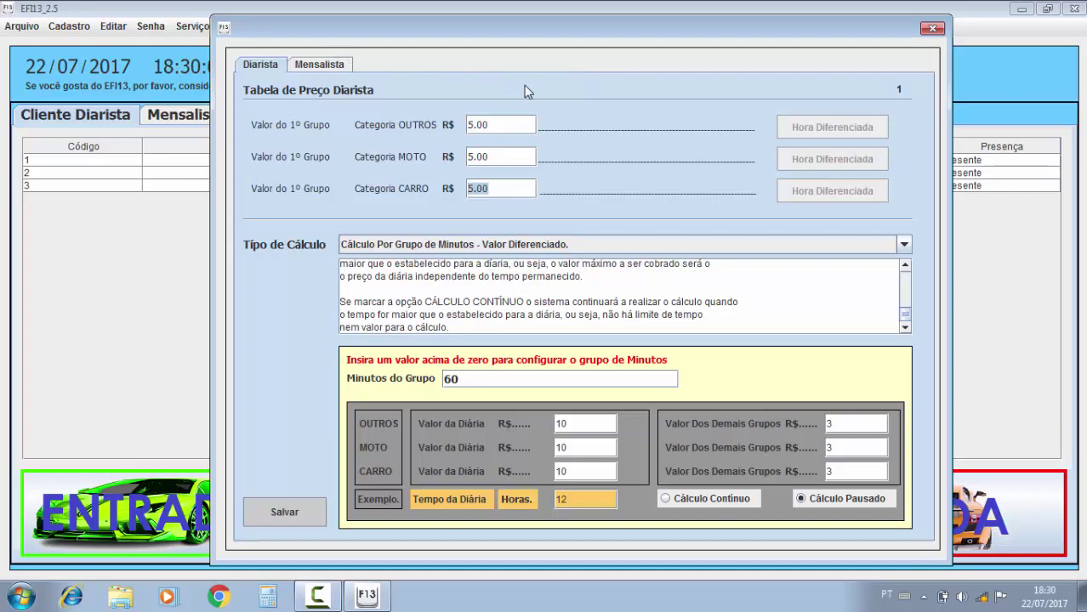
pyautogui.click(511, 156)
pyautogui.click(483, 121)
# Look through the available Tipo de Cálculo options and close the price table without saving.
pyautogui.click(693, 243)
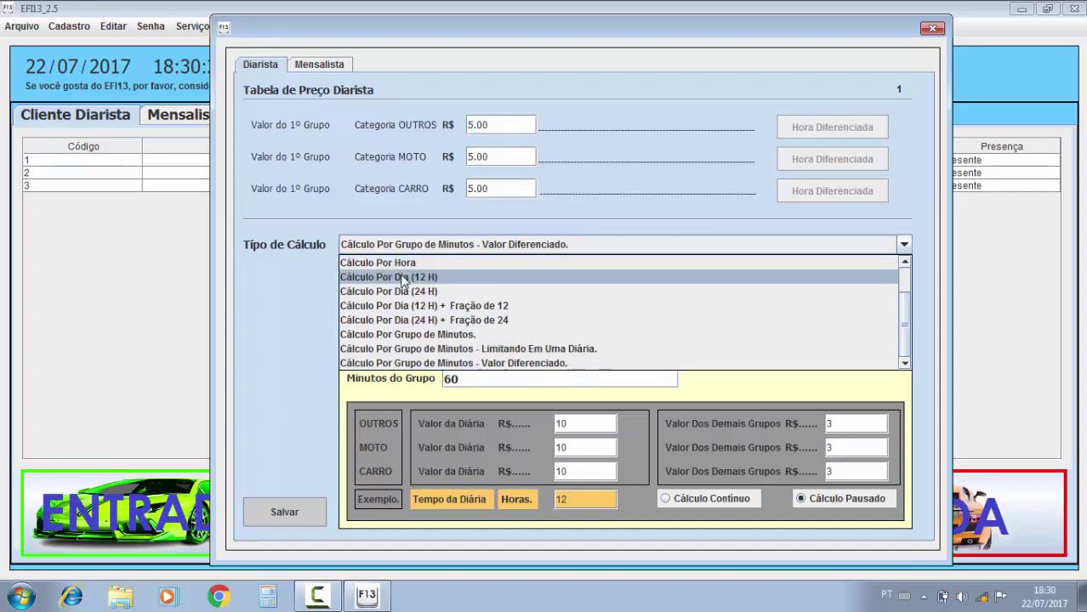
pyautogui.scroll(1, 403, 281)
pyautogui.scroll(-1, 408, 289)
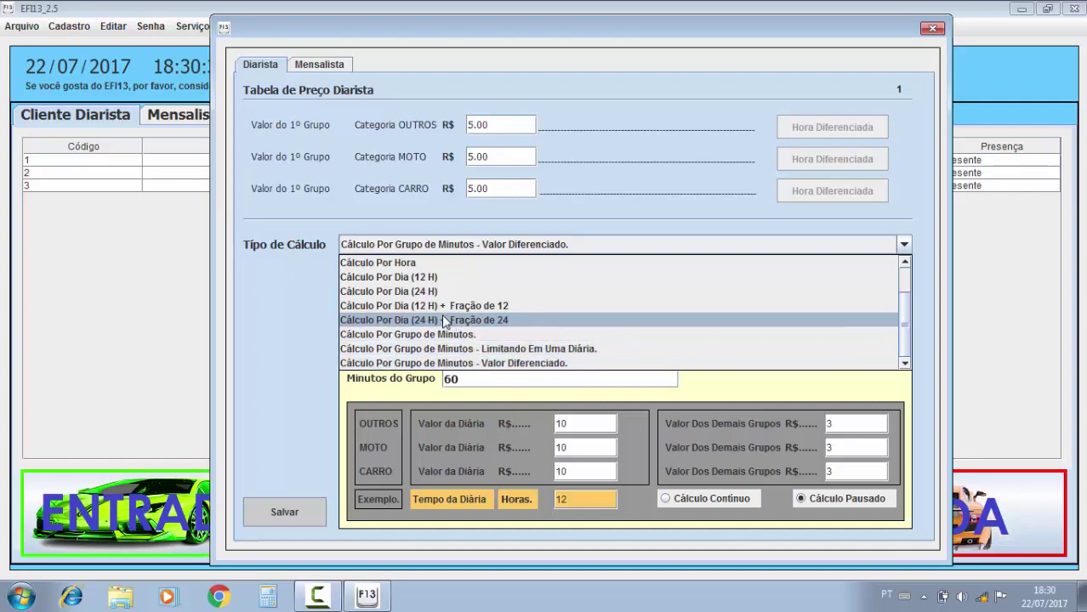
pyautogui.scroll(1, 441, 314)
pyautogui.click(932, 31)
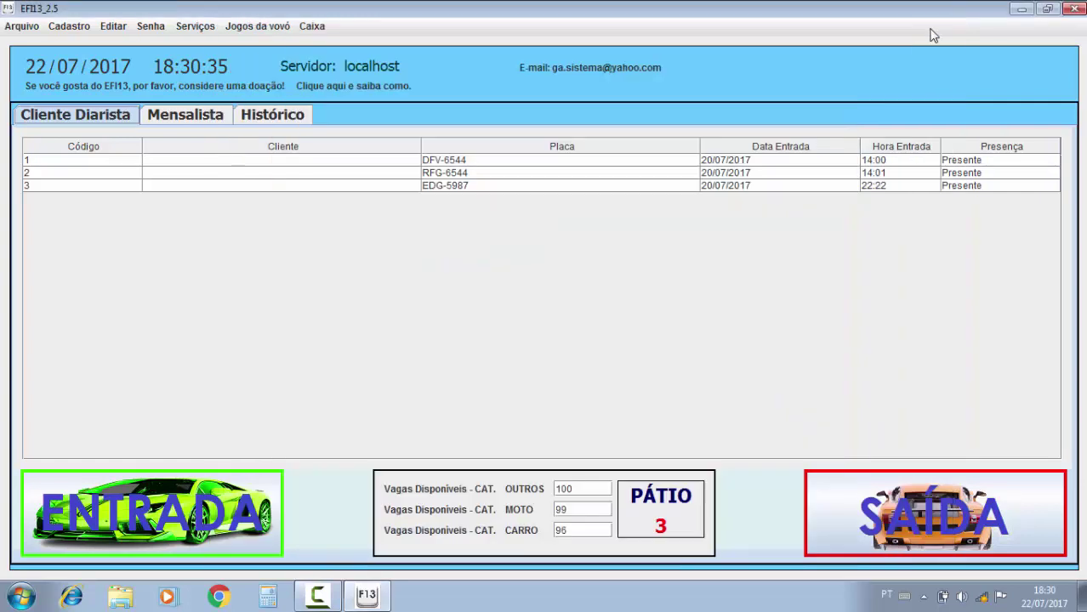